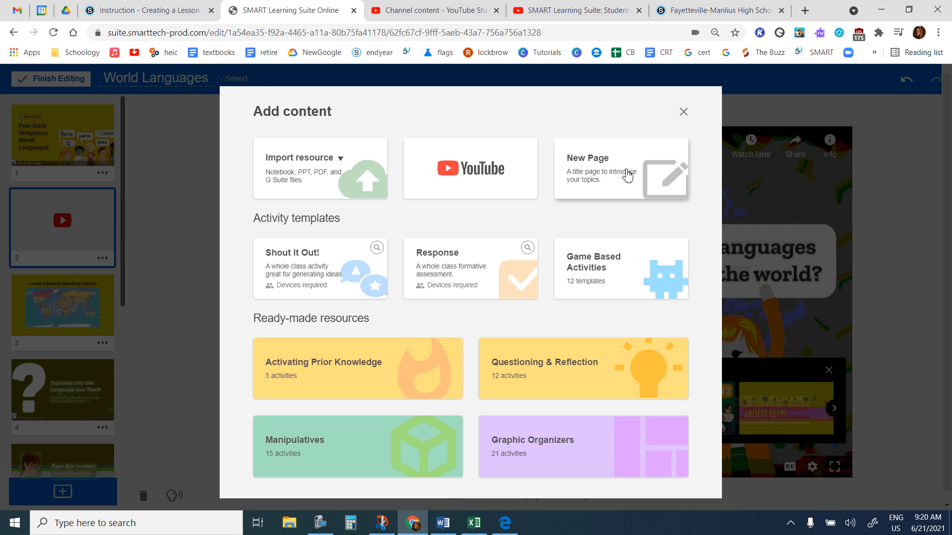
Add a new page after the video page and delete its title placeholder.
click(627, 175)
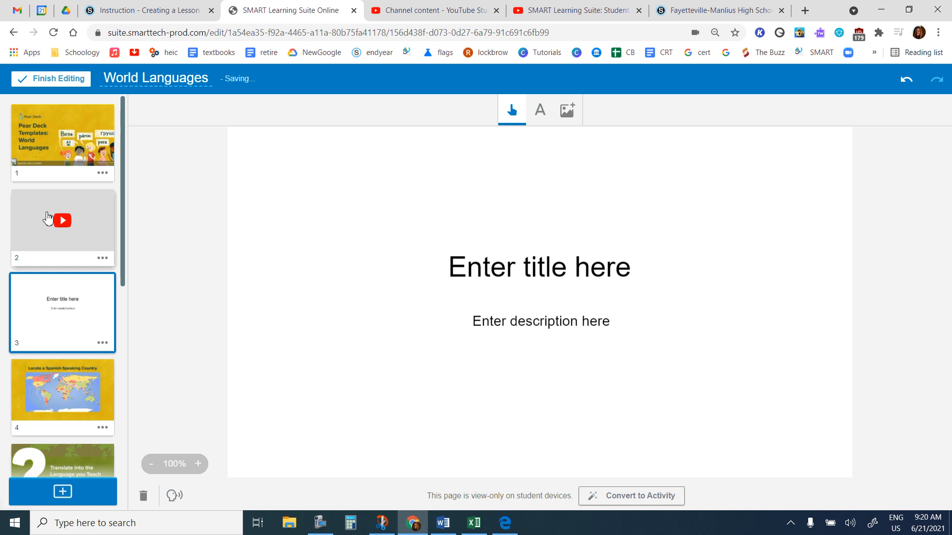
click(579, 272)
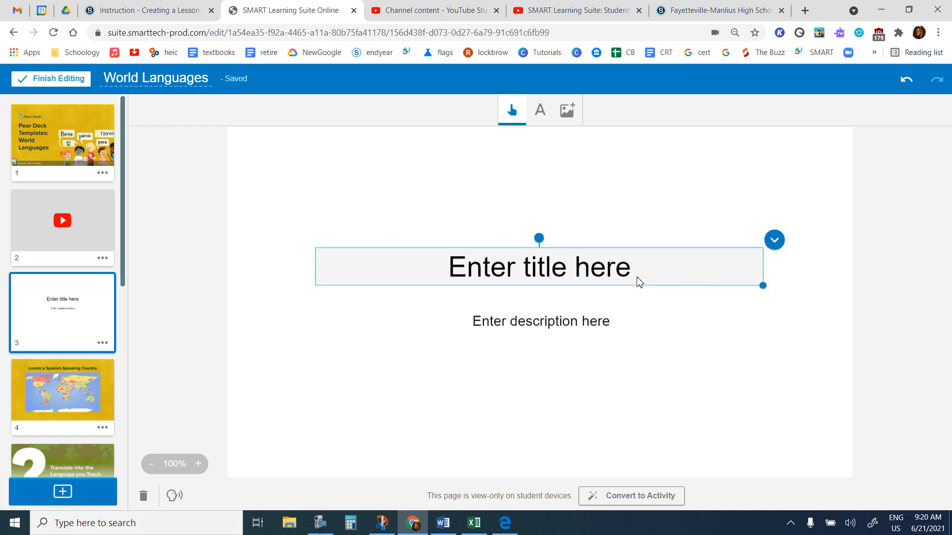
drag(640, 279, 623, 176)
click(724, 138)
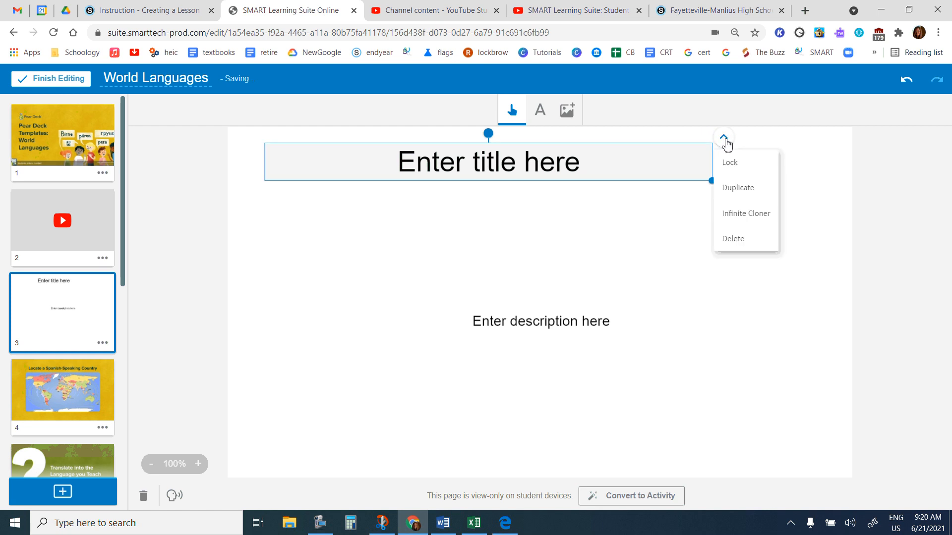
click(747, 248)
click(569, 320)
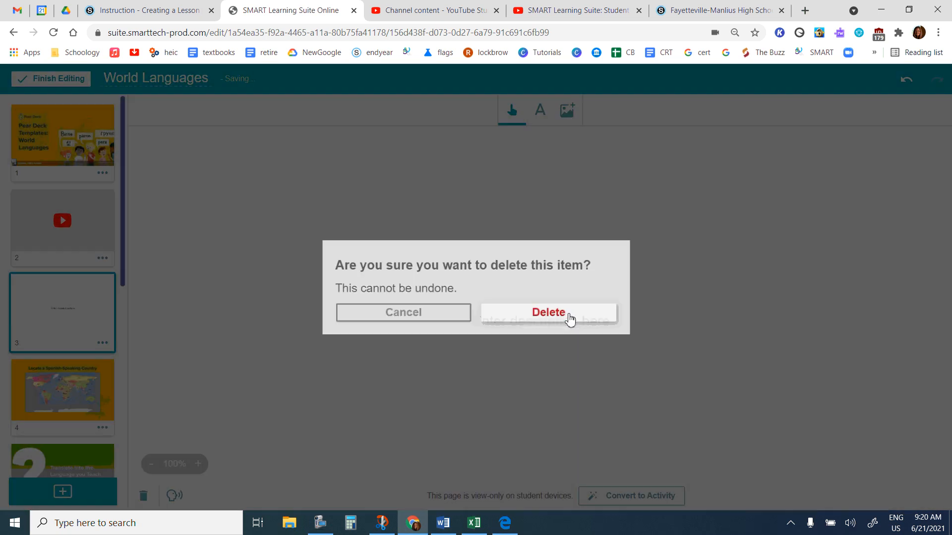
Delete the description placeholder from the new page.
click(548, 321)
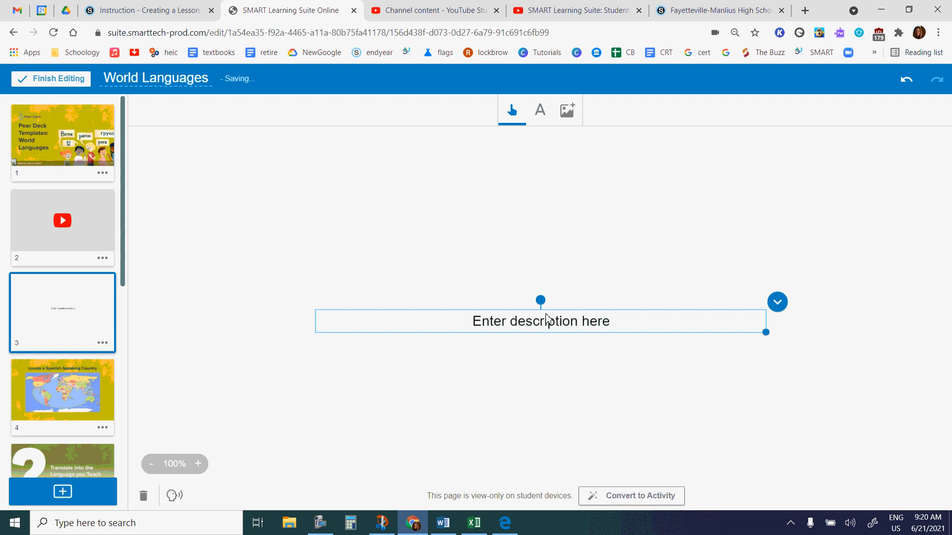
click(777, 304)
click(789, 404)
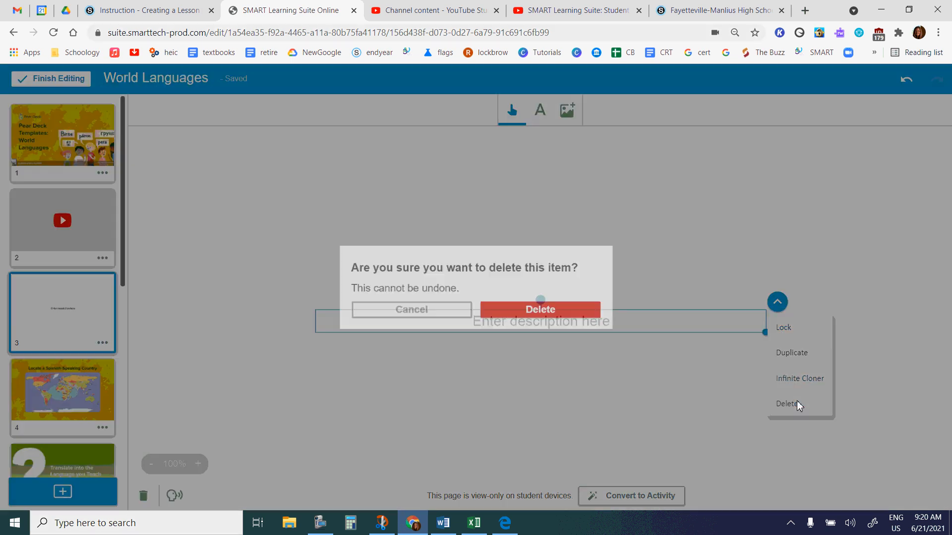
click(578, 319)
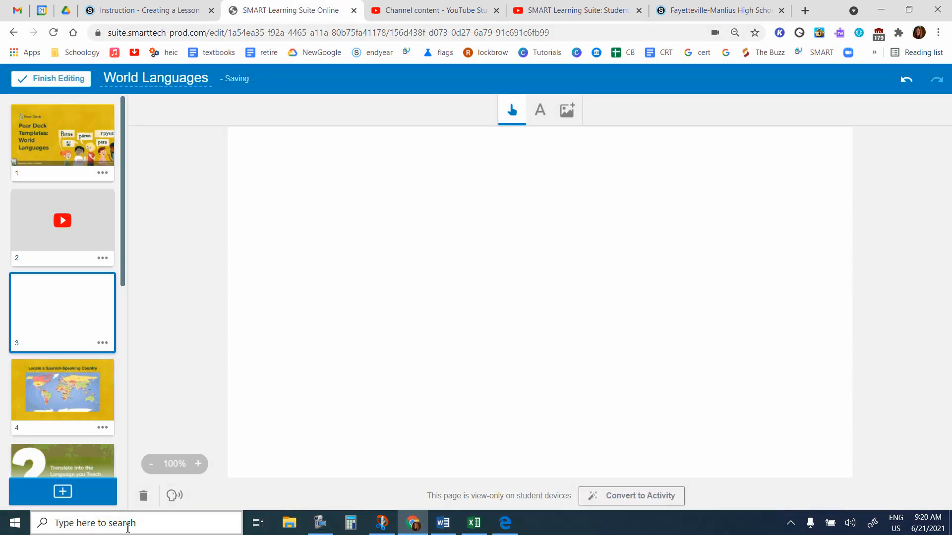
Start a Shout It Out! activity with the question "What languages do people in your family speak?".
click(59, 492)
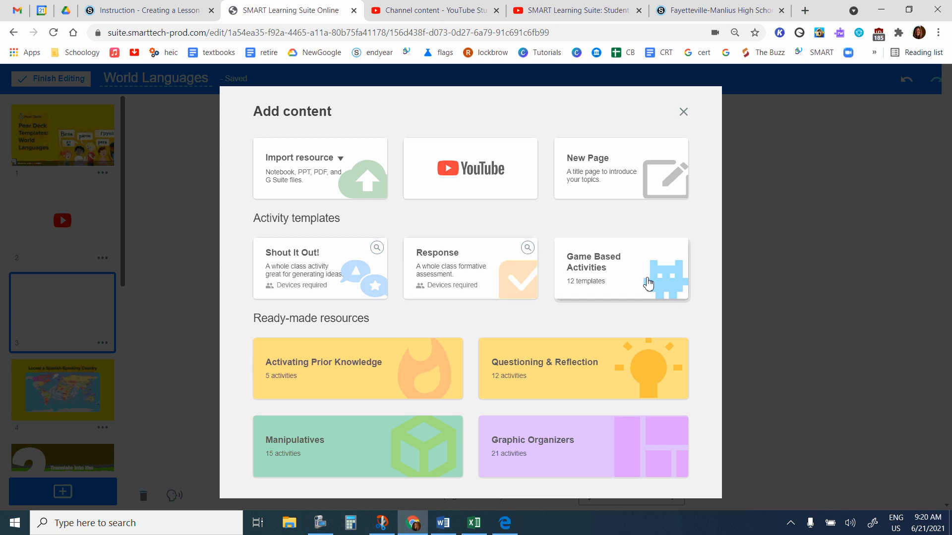
click(327, 274)
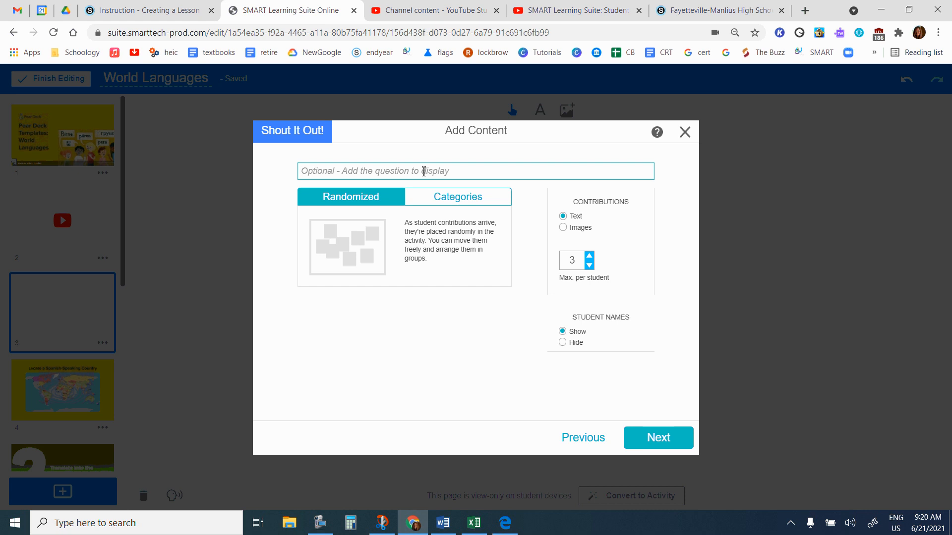
text(What )
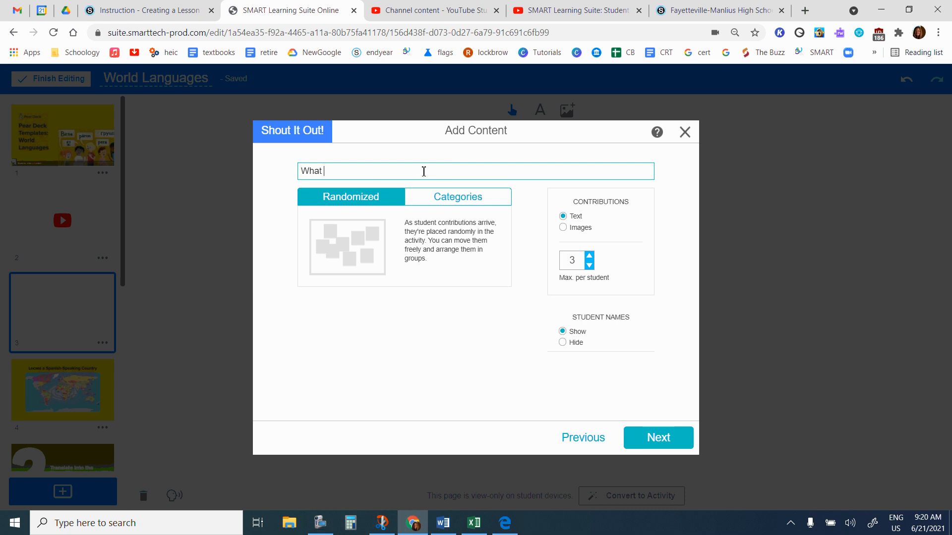
text(languanges do peope)
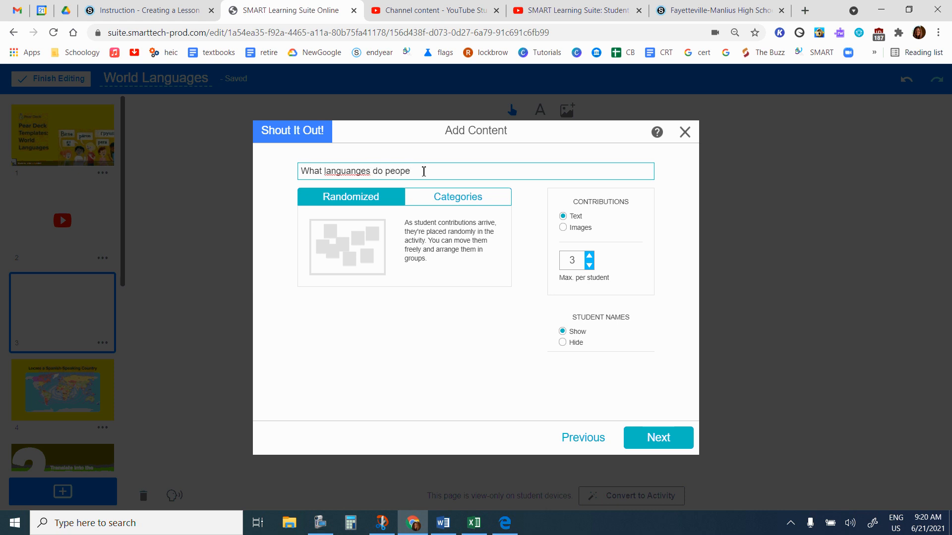
key(BackSpace)
text(le in yoru)
key(BackSpace)
text(ur family speak?)
click(357, 171)
key(BackSpace)
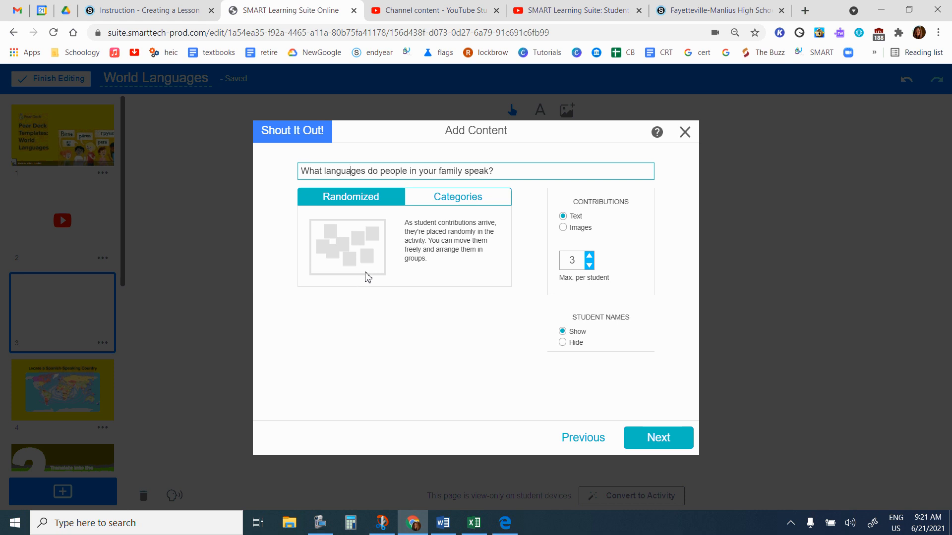
Organize the student contributions by categories and name the two categories European and African.
click(460, 202)
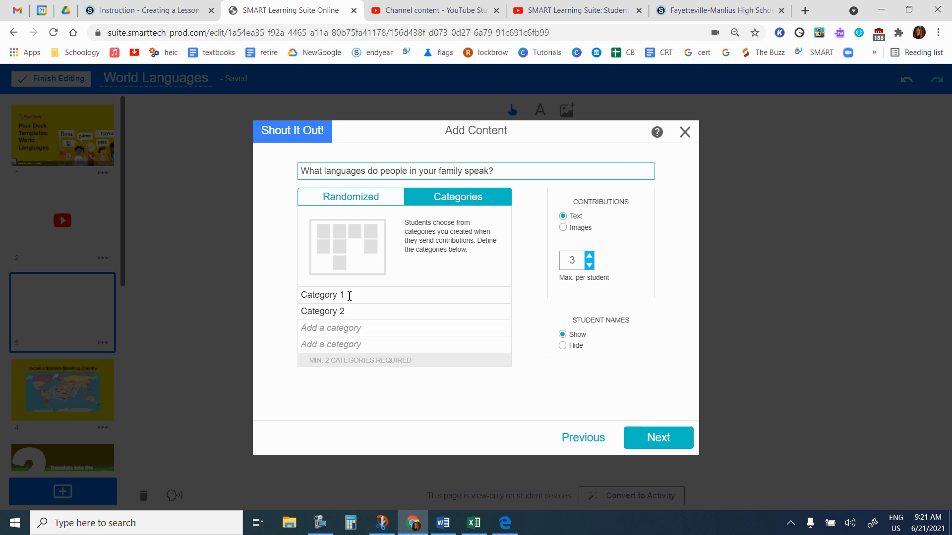
drag(306, 297, 373, 291)
key(BackSpace)
key(BackSpace)
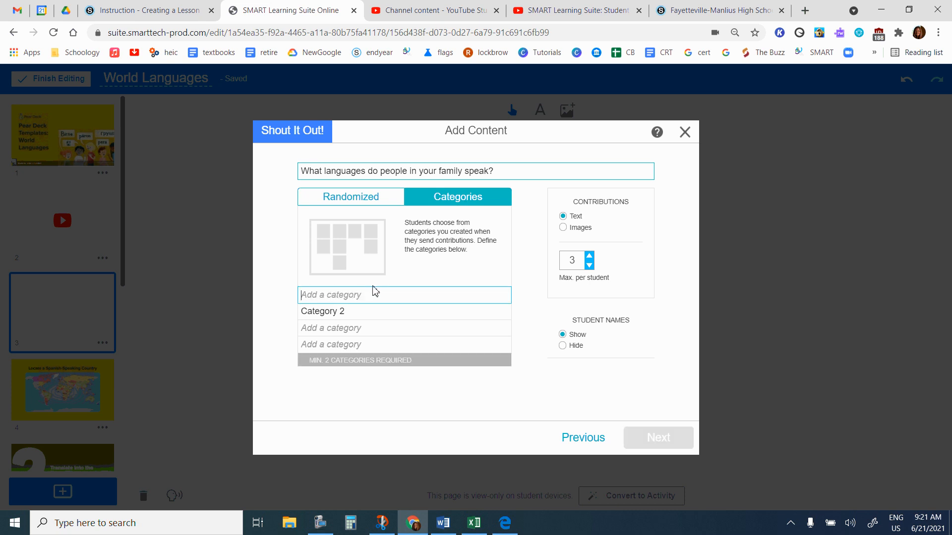
text(Eu)
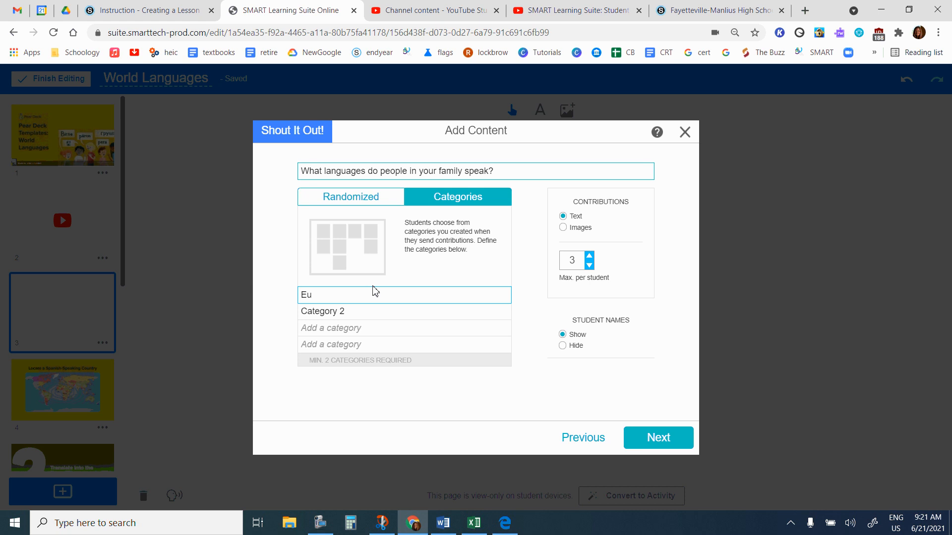
text(ropean)
click(372, 286)
click(330, 316)
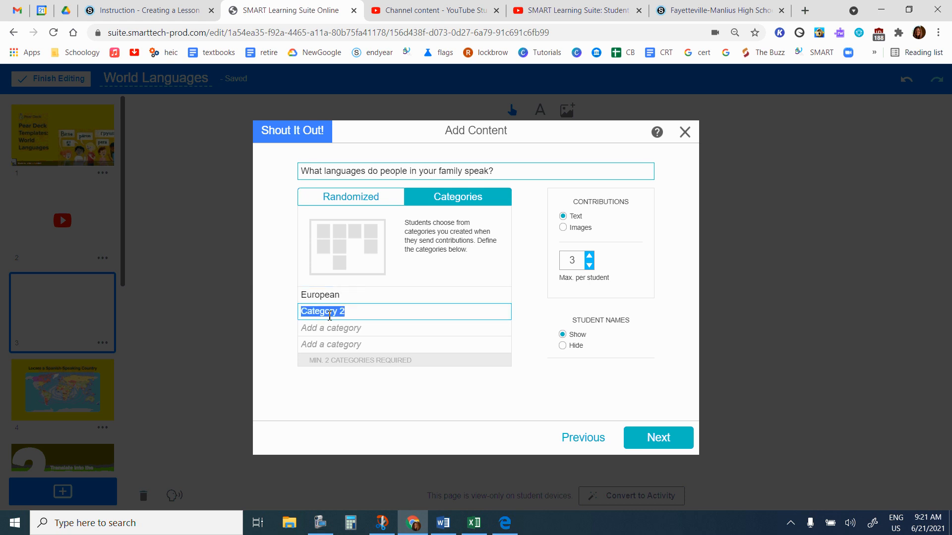
text(African)
Limit the contributions to 2 per student and choose the Custom theme for the activity.
click(589, 266)
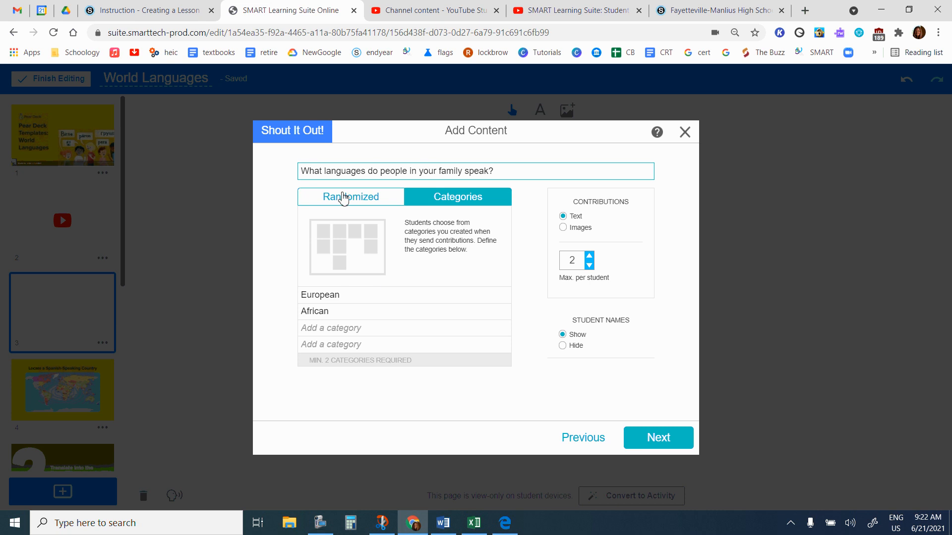
click(655, 440)
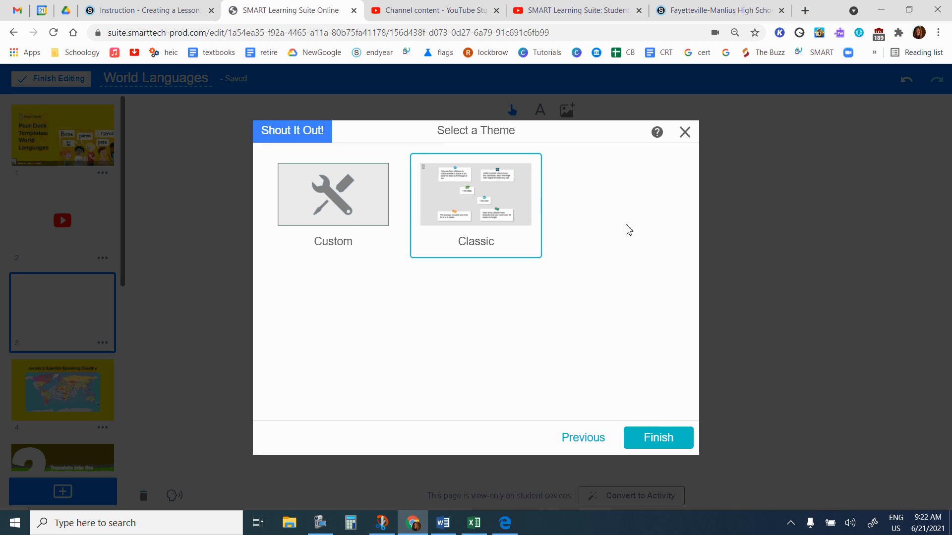
click(355, 212)
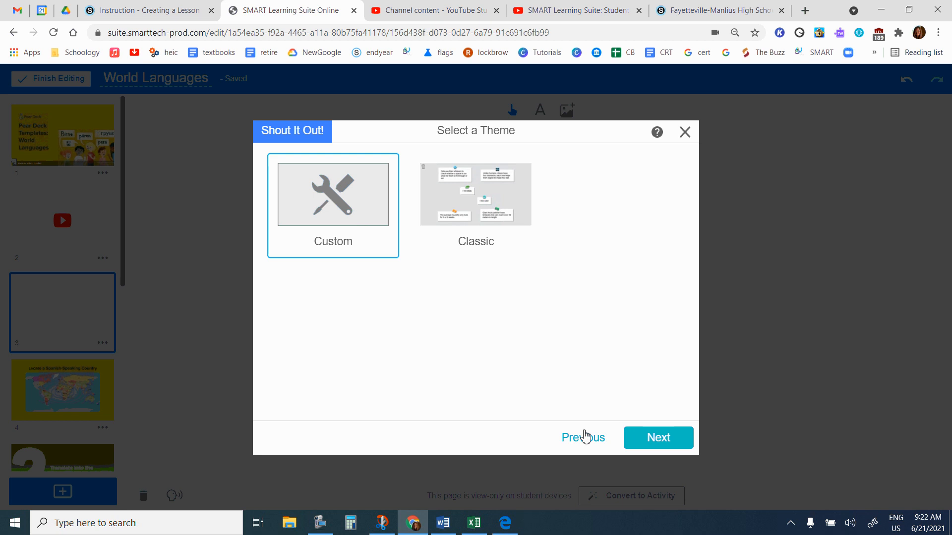
click(669, 445)
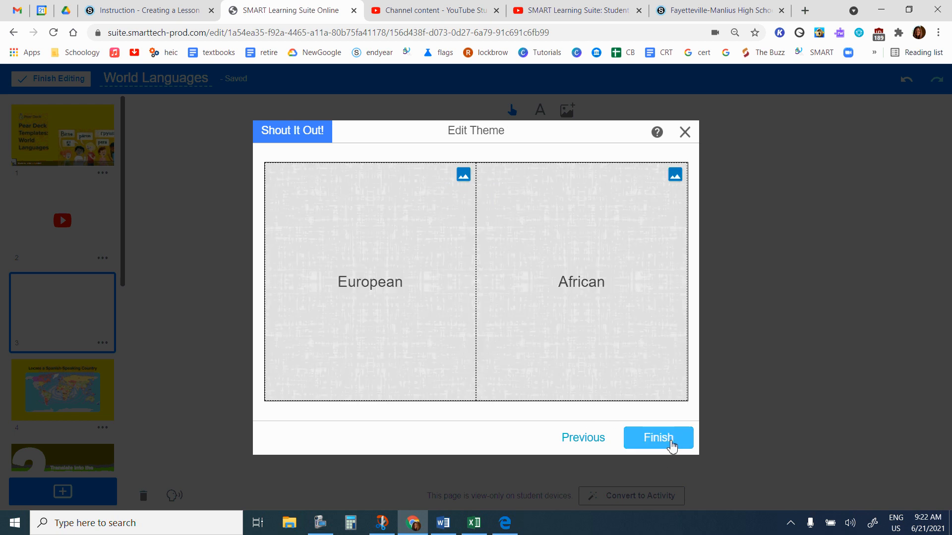
Set the proctorassignment image from the Desktop as the European category's background and finish the Shout It Out! activity.
click(463, 175)
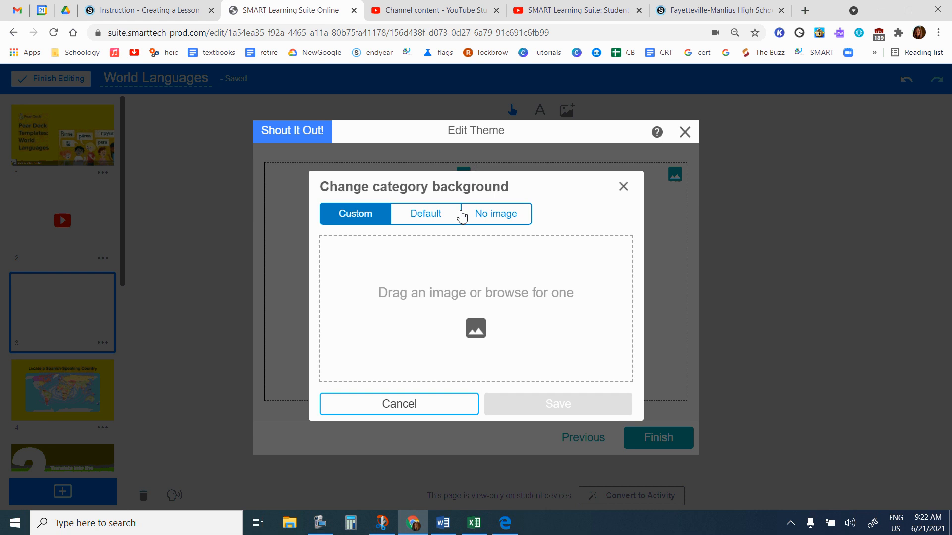
click(475, 328)
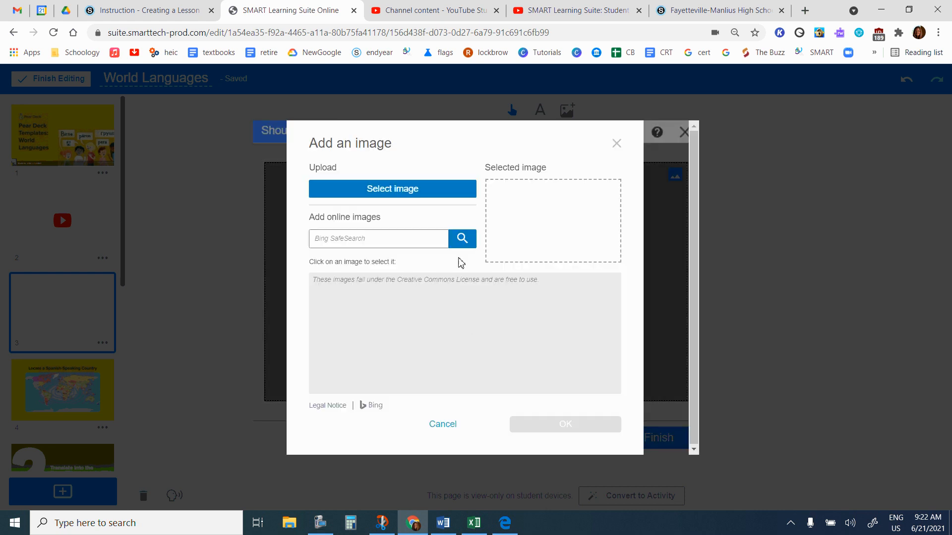
click(400, 195)
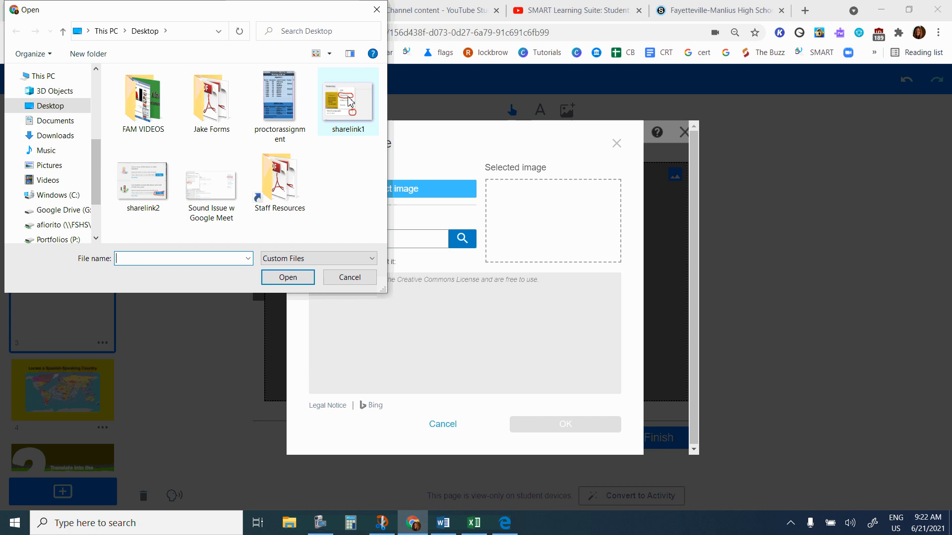
double_click(280, 100)
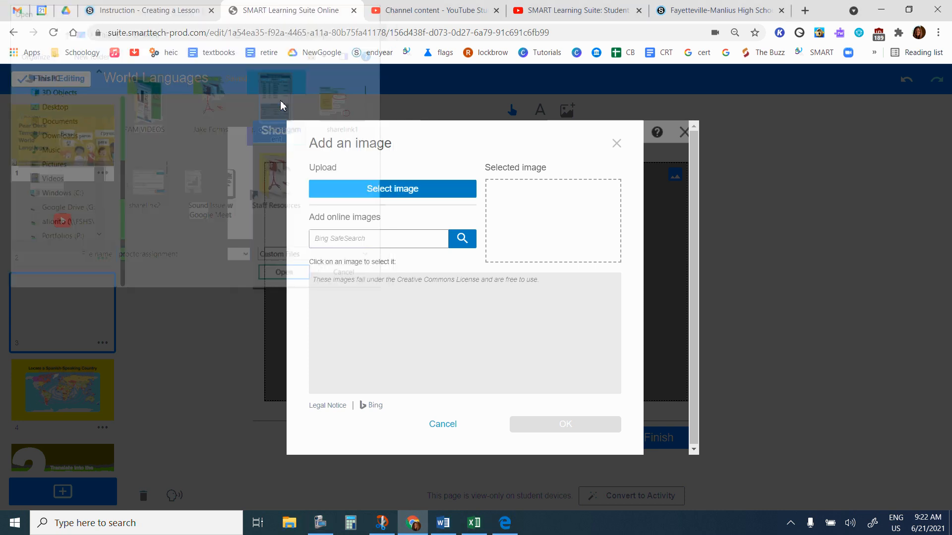
click(571, 427)
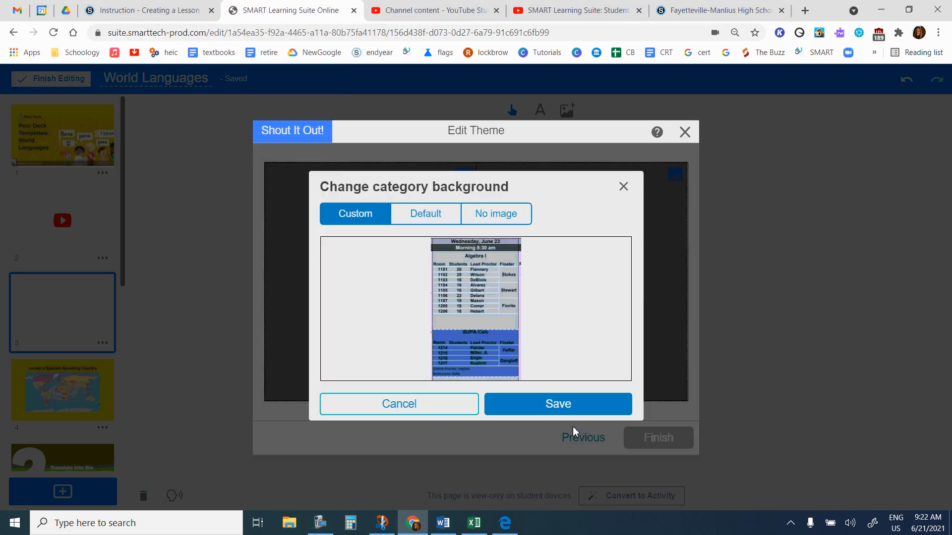
click(557, 405)
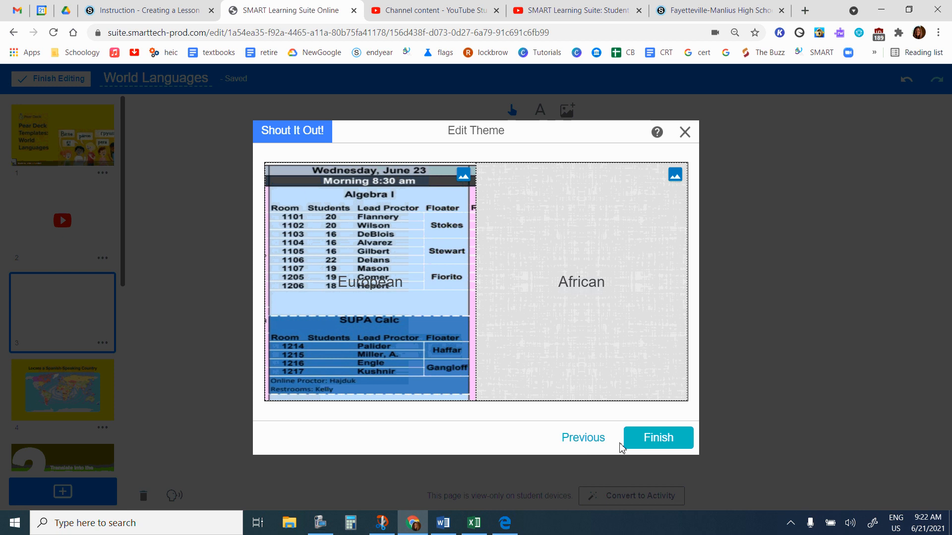
click(659, 441)
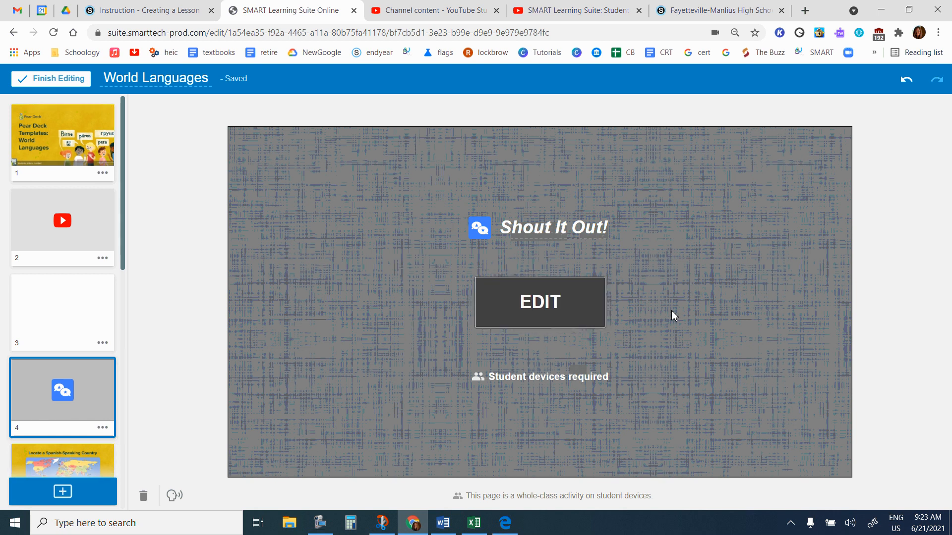
Start a Response activity with a True or False question reading "Is today monday?".
drag(123, 225, 107, 293)
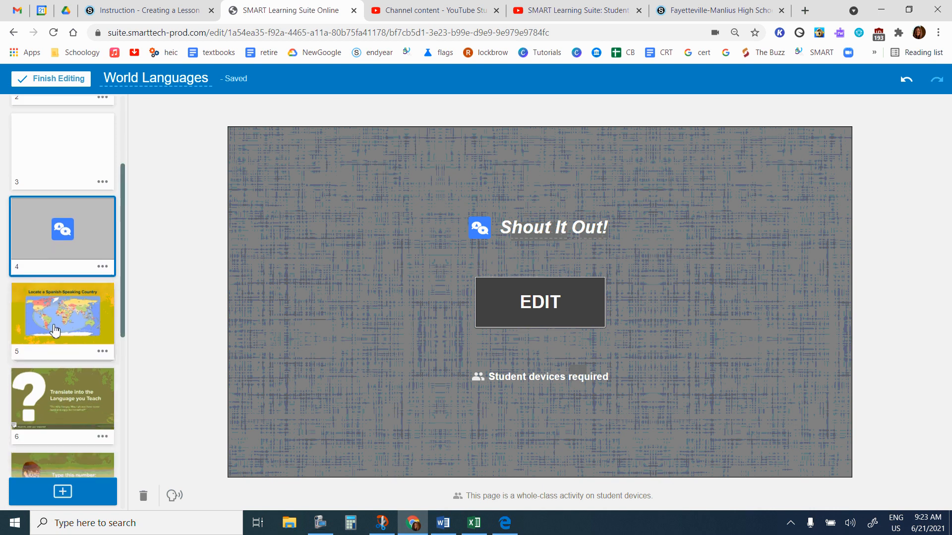
click(51, 497)
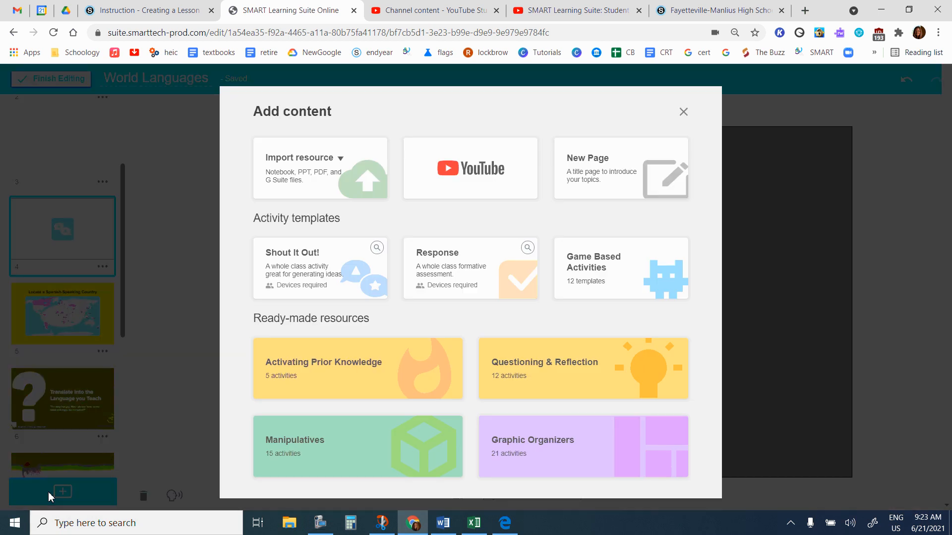
click(453, 272)
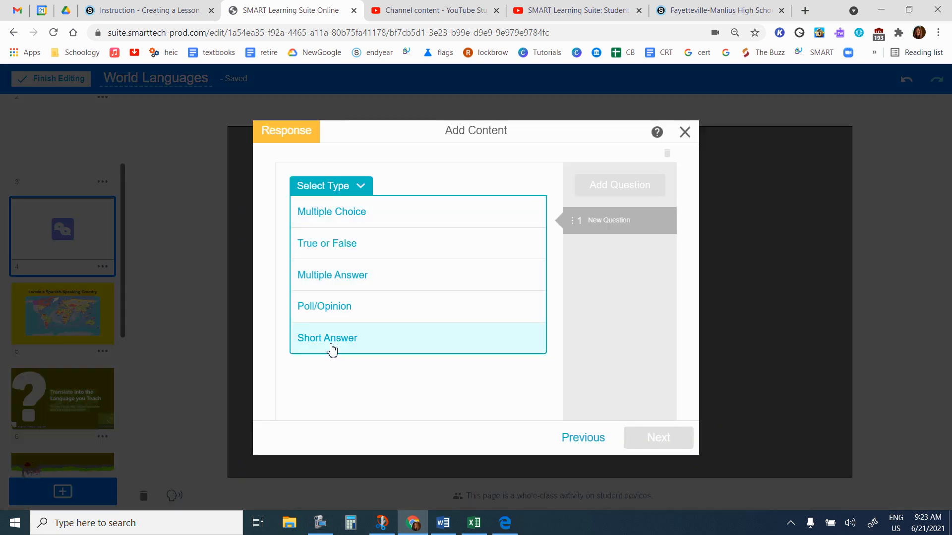
click(329, 243)
click(325, 228)
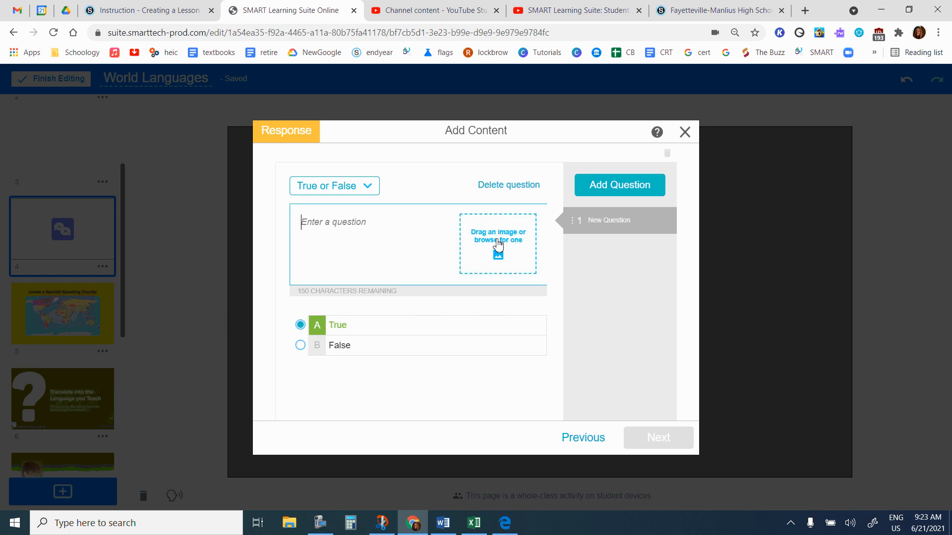
text(Is today monday?)
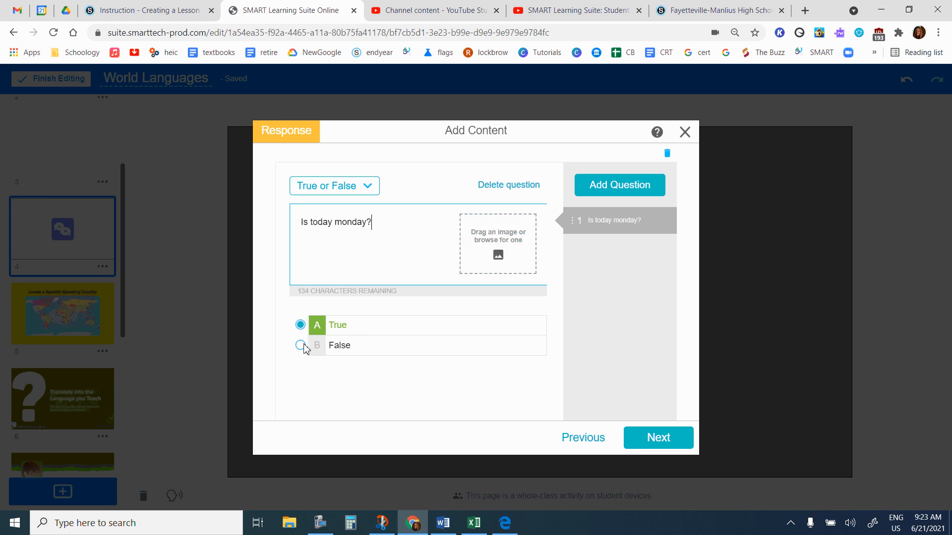
Mark False as the correct answer and add a second question to the Response activity.
click(355, 355)
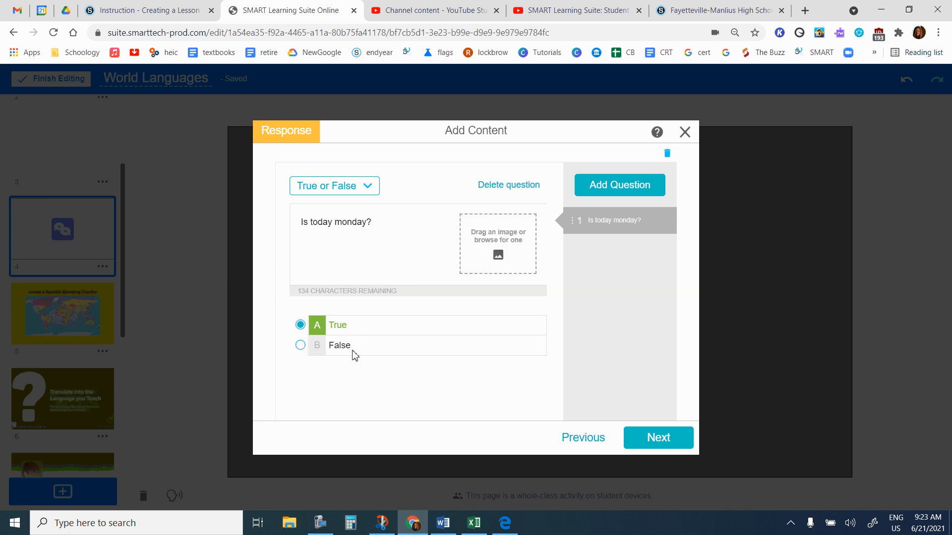
click(300, 345)
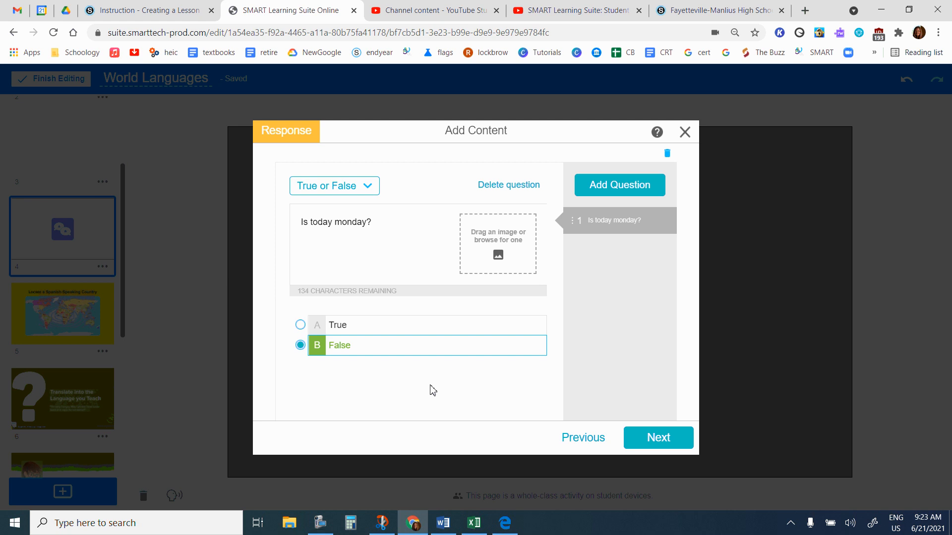
click(632, 188)
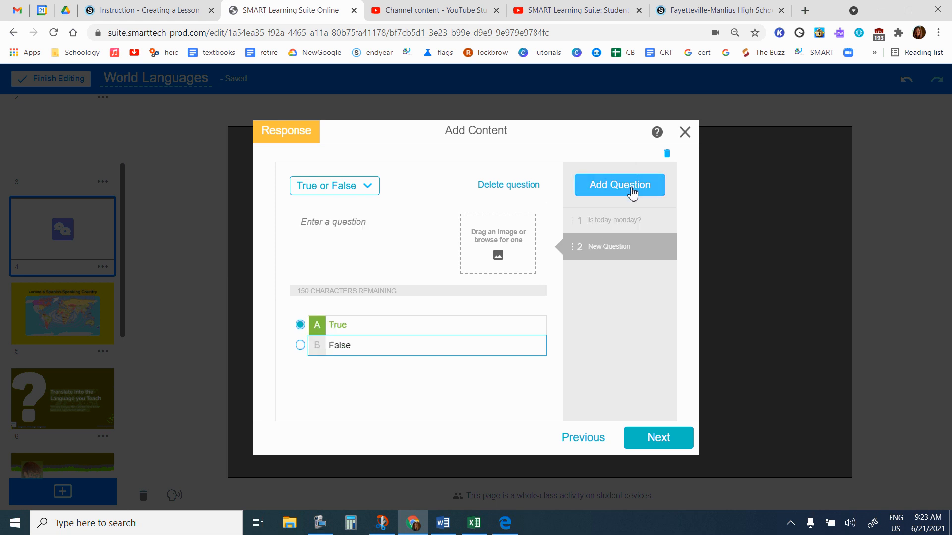
Change the second question to Multiple Choice, add a third blank question, and finish the Response activity.
click(357, 187)
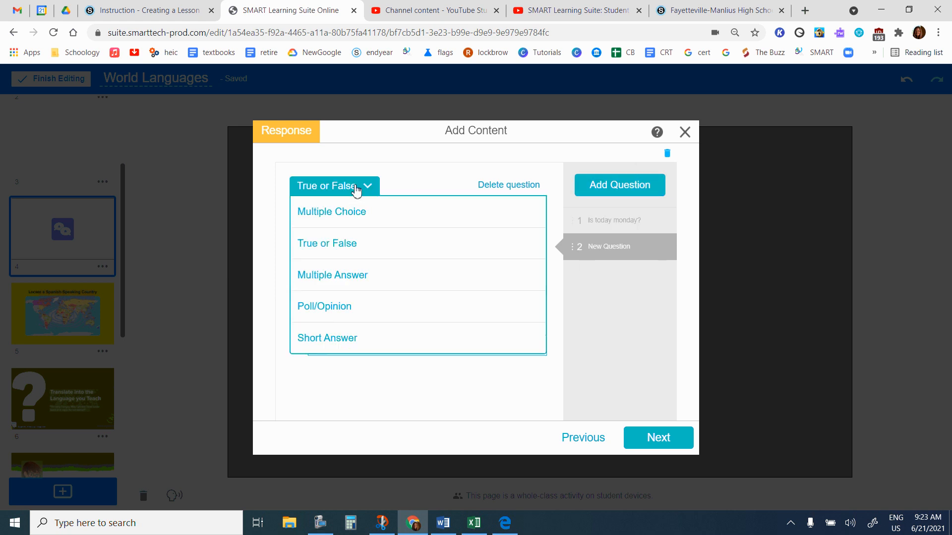
click(355, 212)
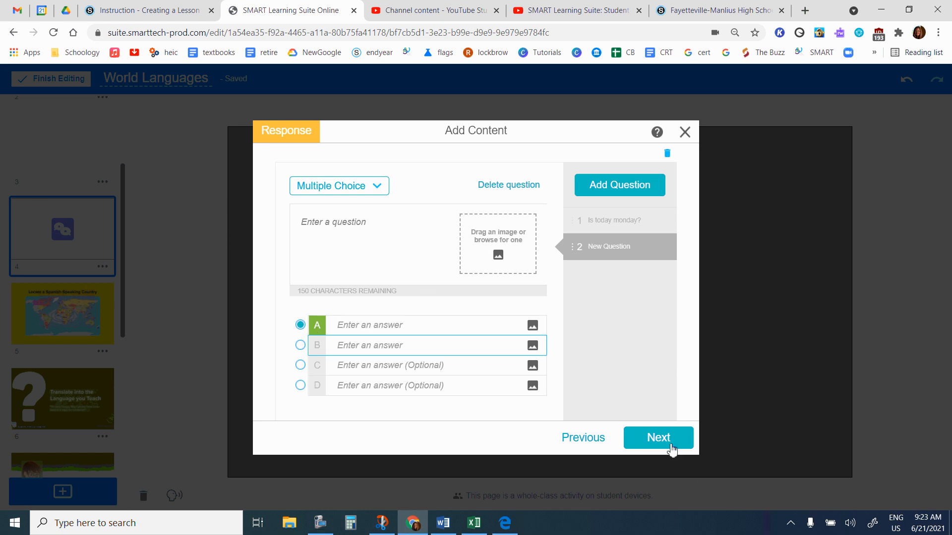
click(614, 190)
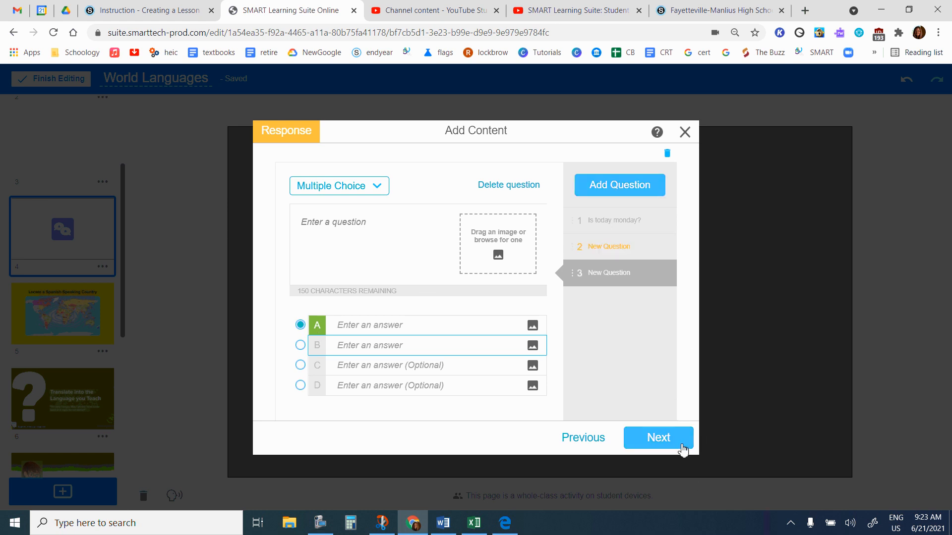
click(655, 445)
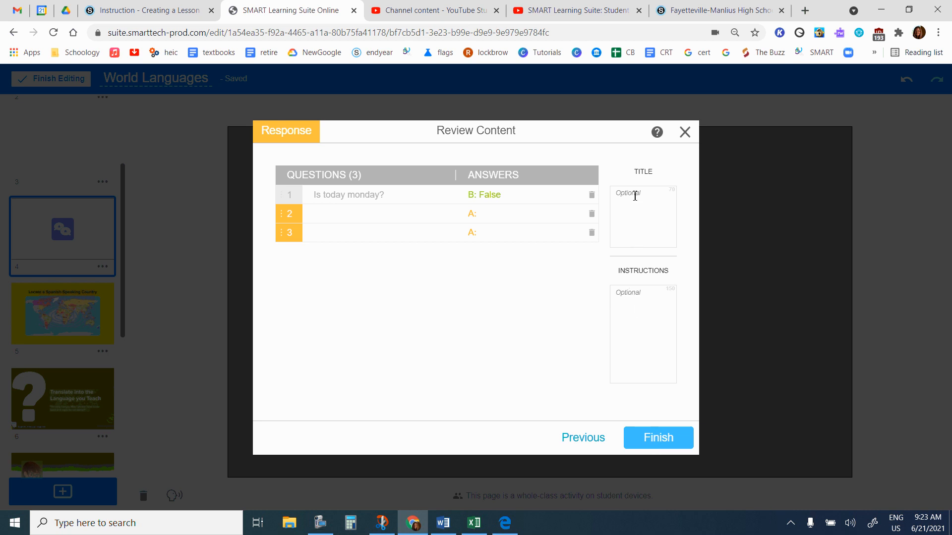
click(658, 436)
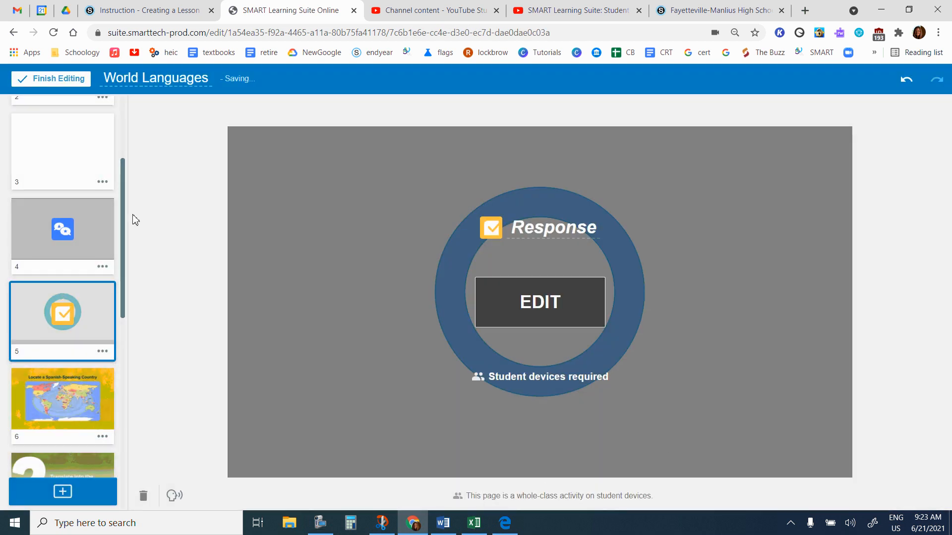
Add new content after the Response page, choosing Match 'Em Up! from the game-based activity templates.
drag(123, 223, 151, 192)
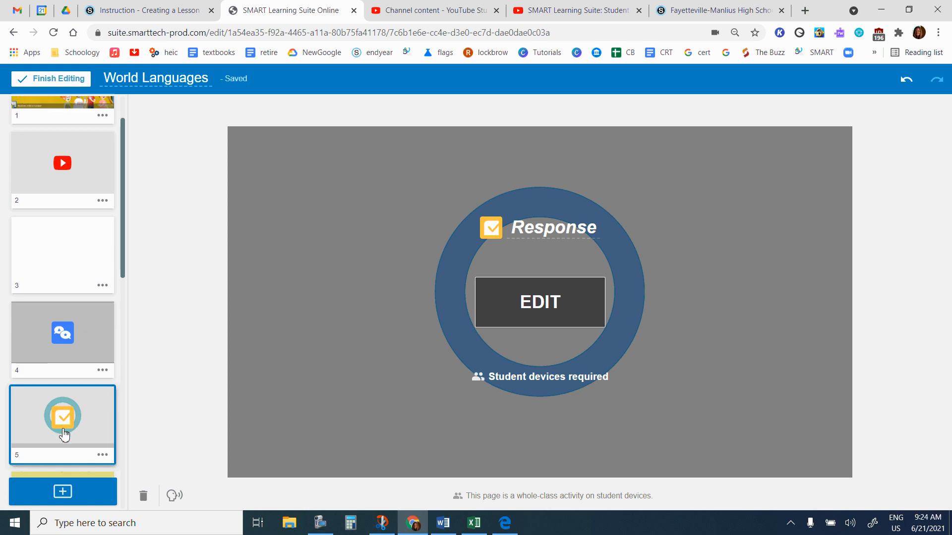
click(60, 493)
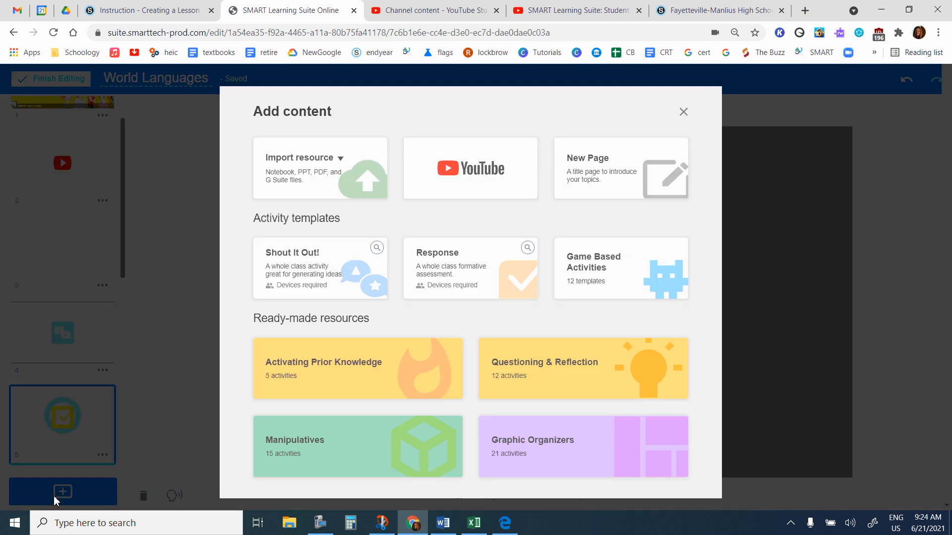
click(629, 282)
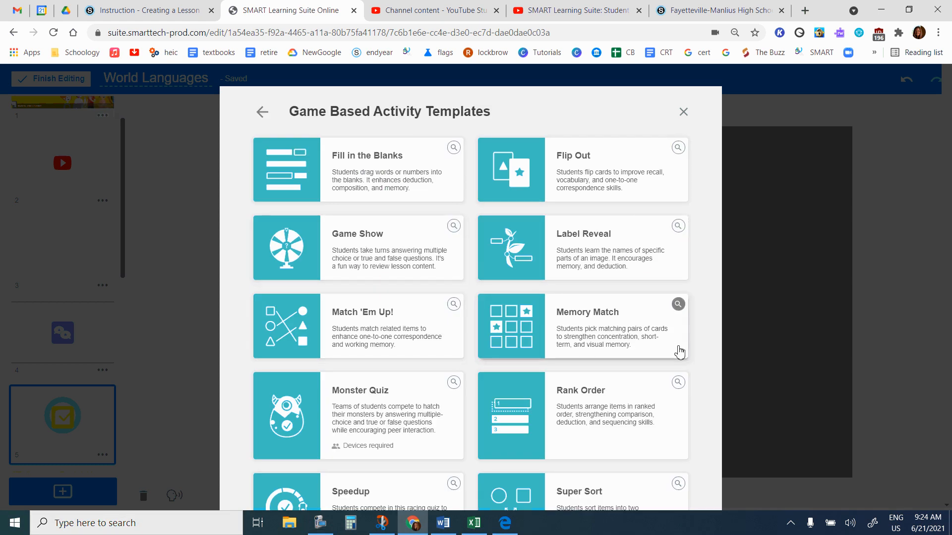
scroll(679, 350, down, 3)
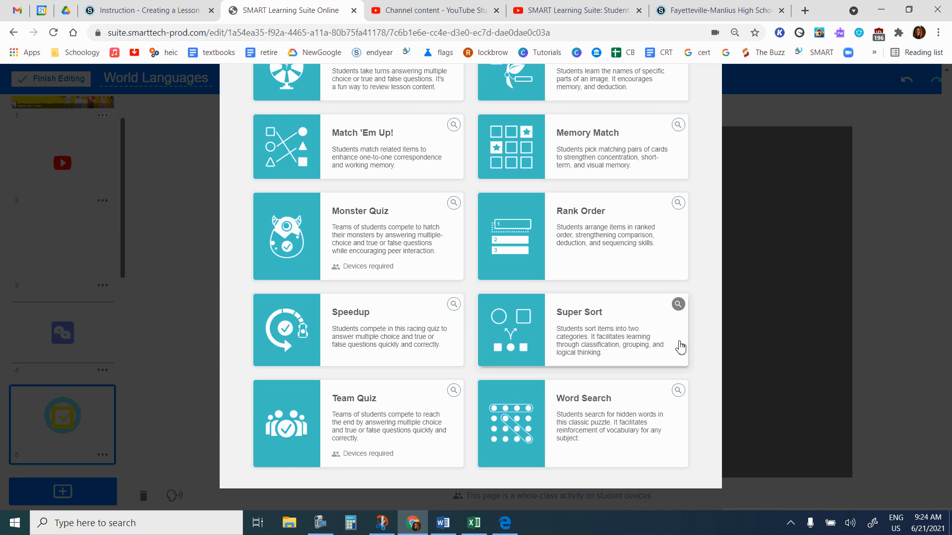
scroll(679, 347, up, 2)
scroll(678, 346, down, 3)
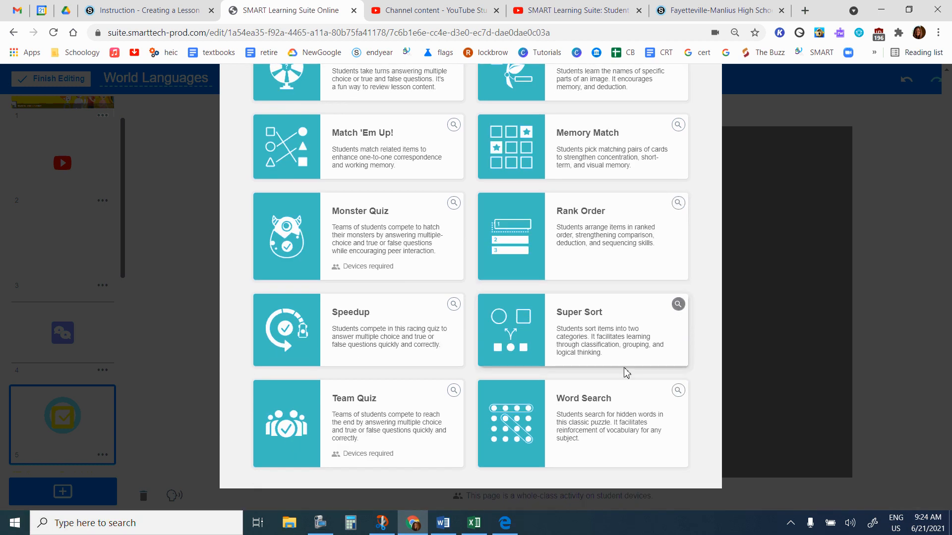
key(Escape)
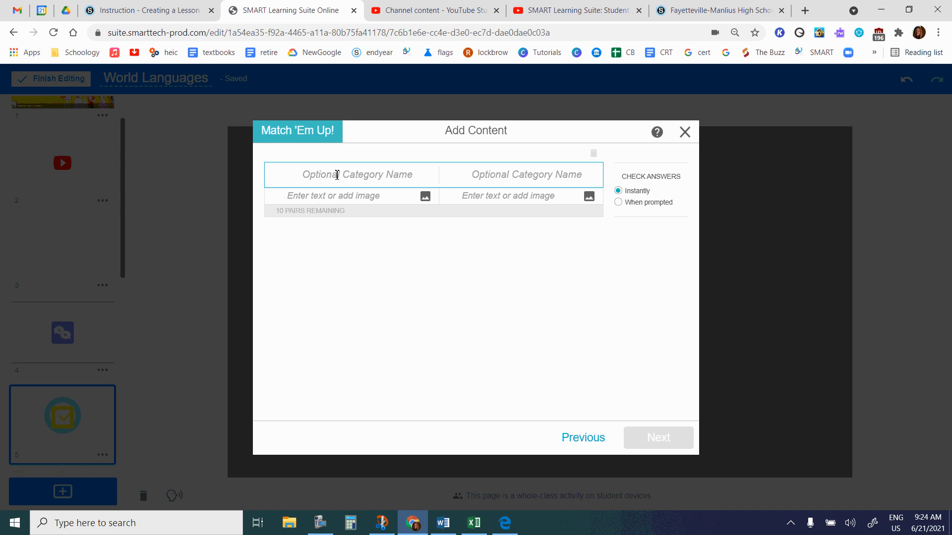
Name the two Match 'Em Up! categories Country and Language.
text(Country)
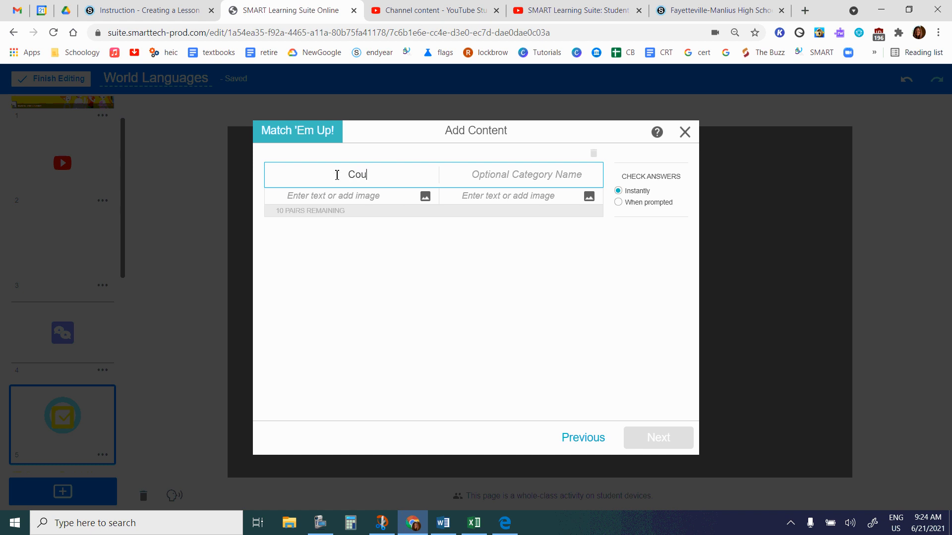
click(560, 178)
text(Language)
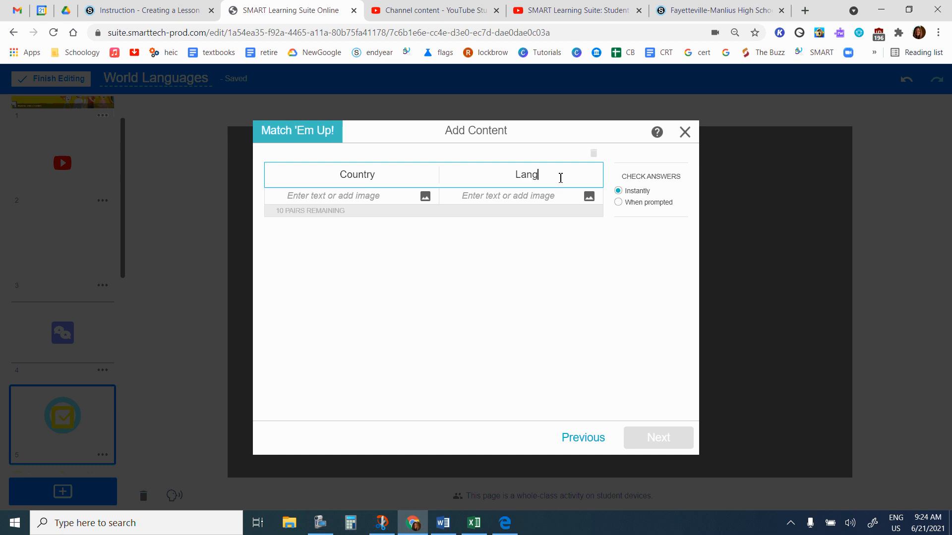
Enter three matching pairs under the categories: Spain with spanish, France with French, and Germany with German.
click(378, 200)
text(Spain)
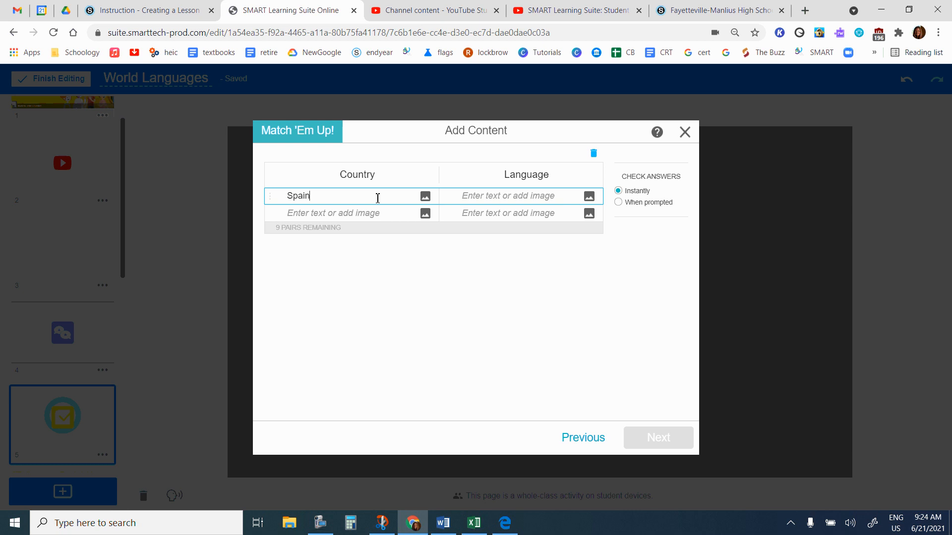
text(spanish)
key(Tab)
text(Fr)
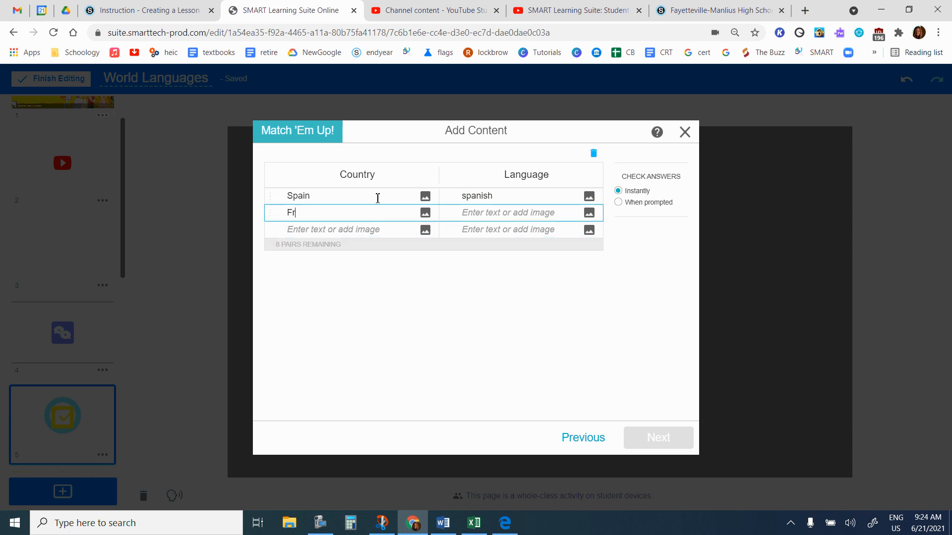
text(Fr)
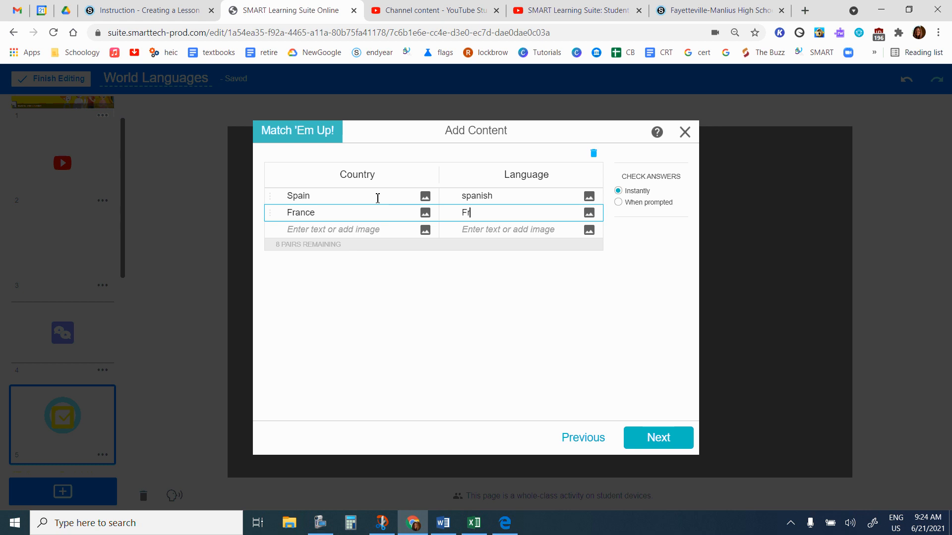
text(ench)
key(Tab)
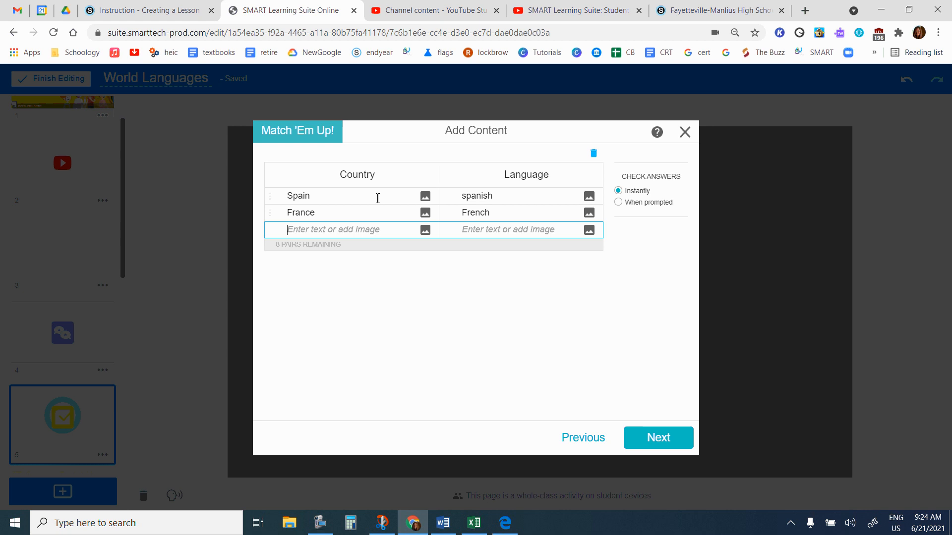
text(Germany)
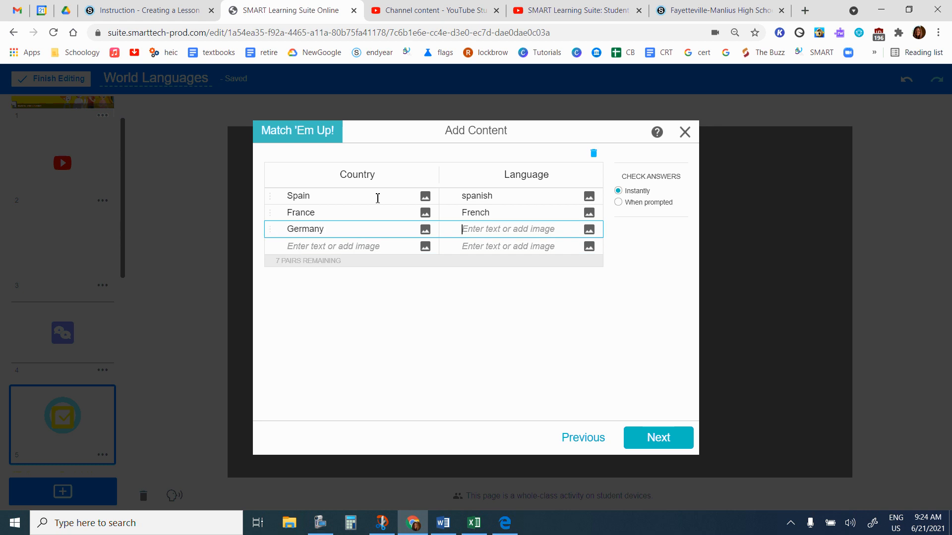
text(German)
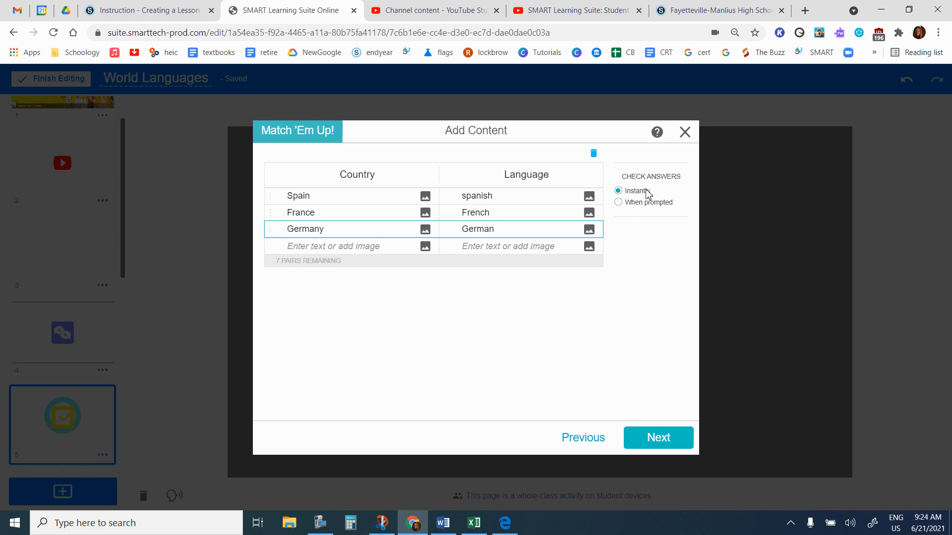
Choose the Rock Concert theme for the Match 'Em Up! activity and finish it.
click(664, 438)
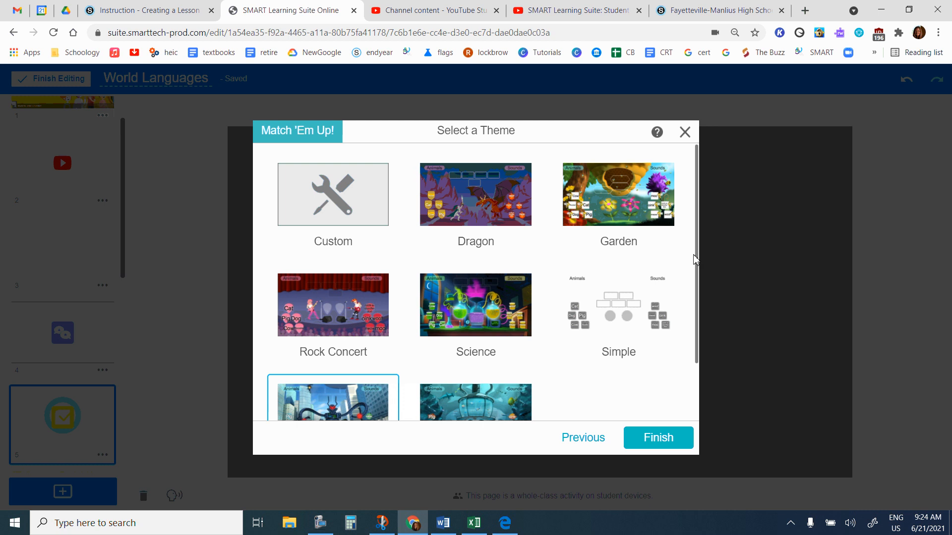
scroll(695, 259, down, 1)
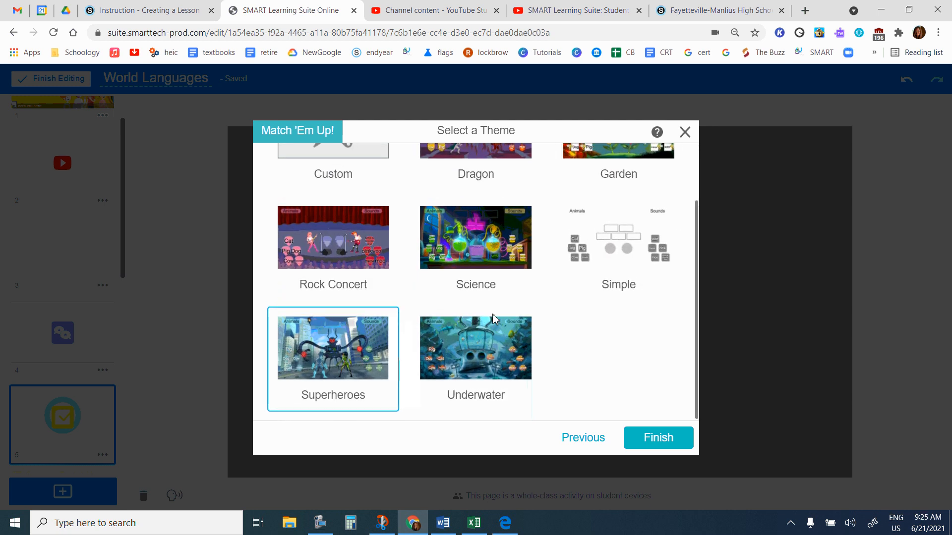
scroll(504, 262, up, 2)
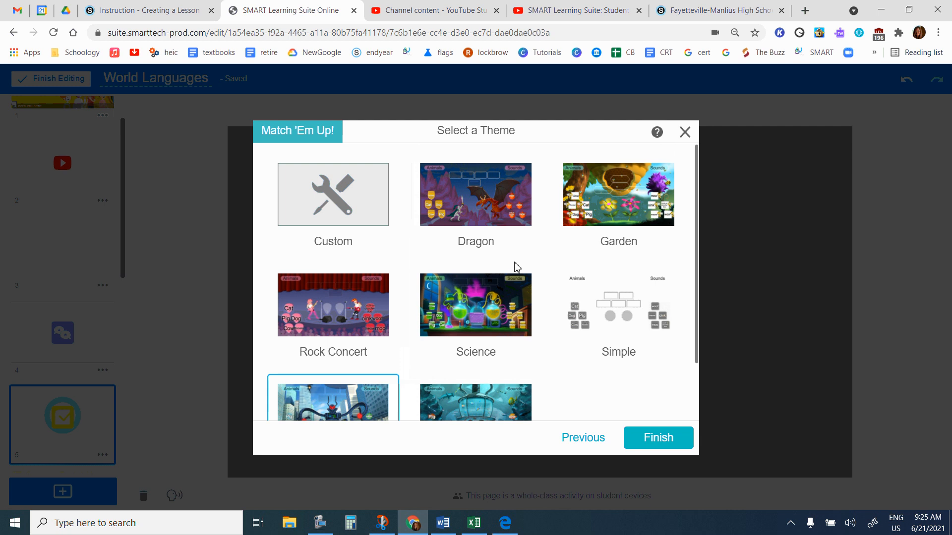
click(339, 320)
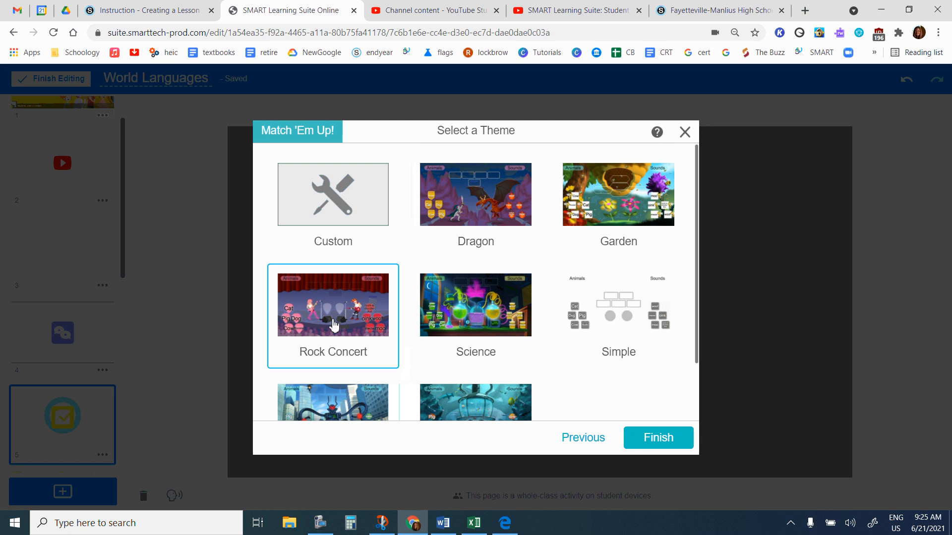
click(667, 444)
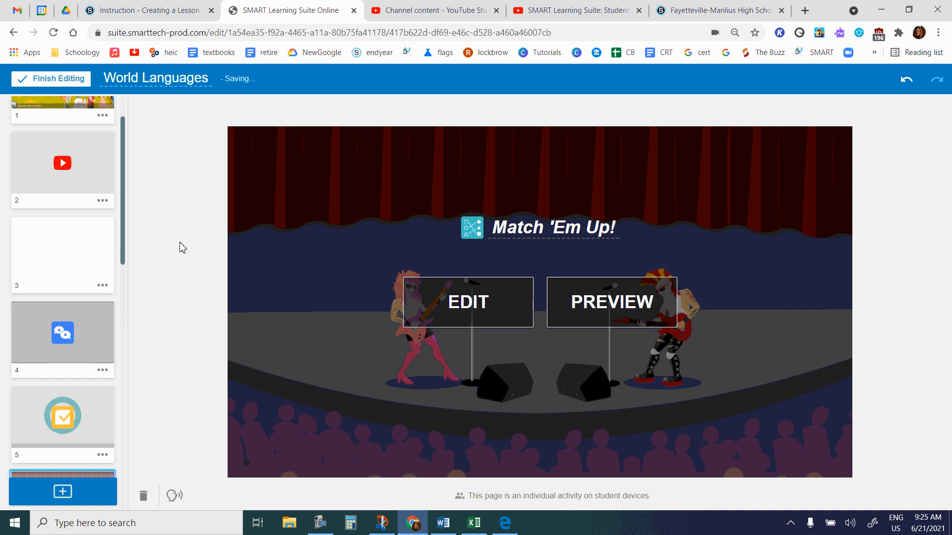
Examine the ready-made Activating Prior Knowledge resources, including the Shout It Out, Response and Handout activities, without adding any.
drag(124, 202, 121, 284)
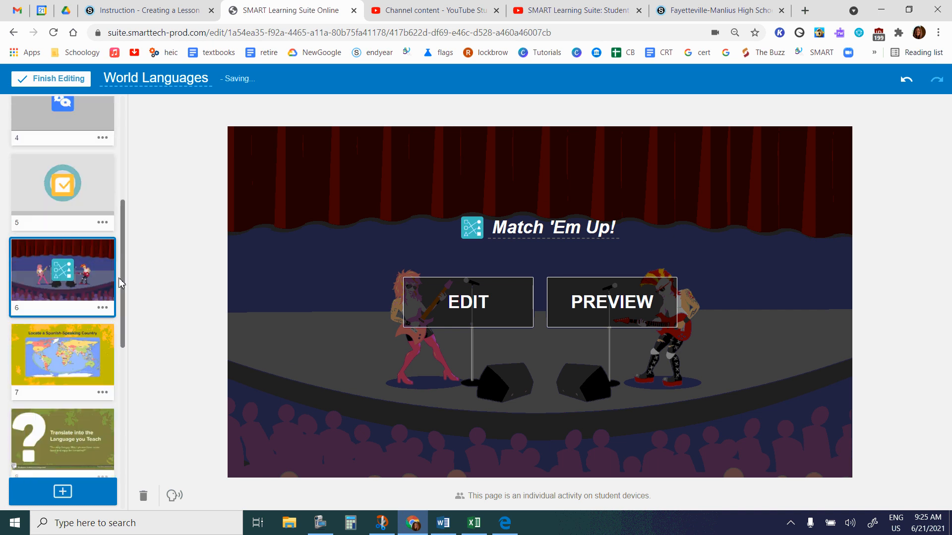
click(63, 492)
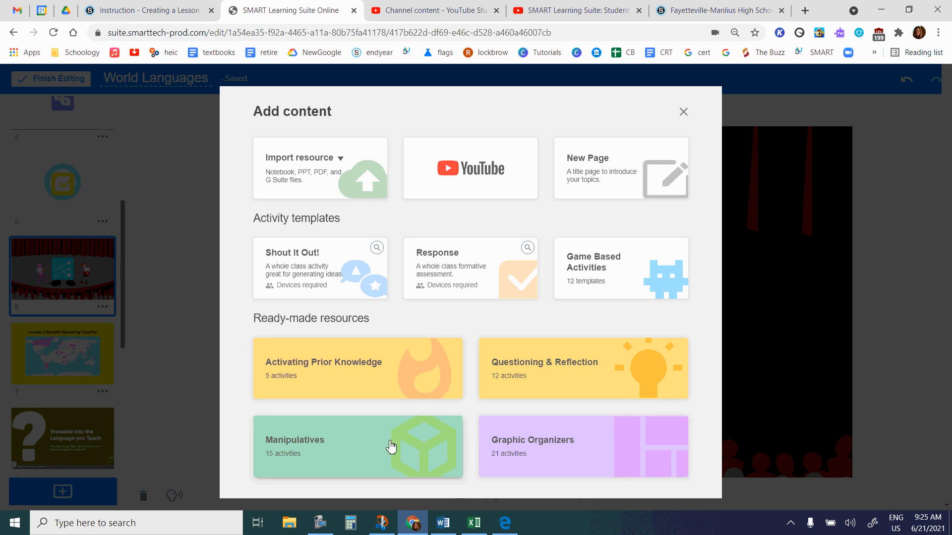
click(383, 382)
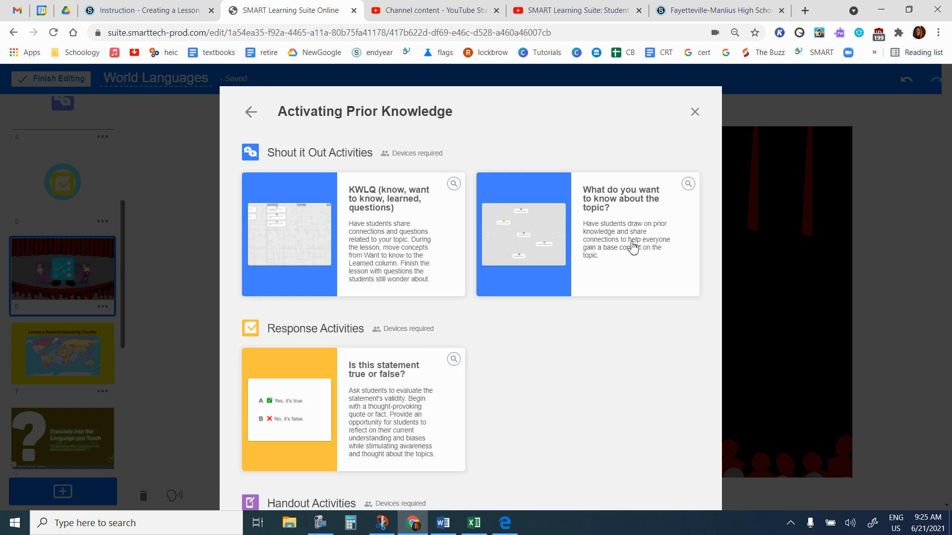
scroll(633, 246, down, 2)
scroll(633, 247, down, 1)
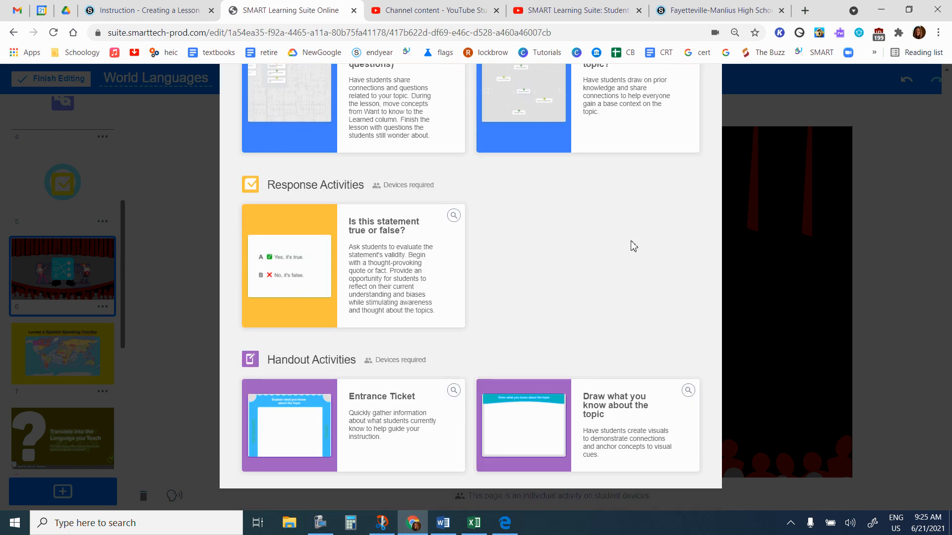
scroll(633, 248, up, 3)
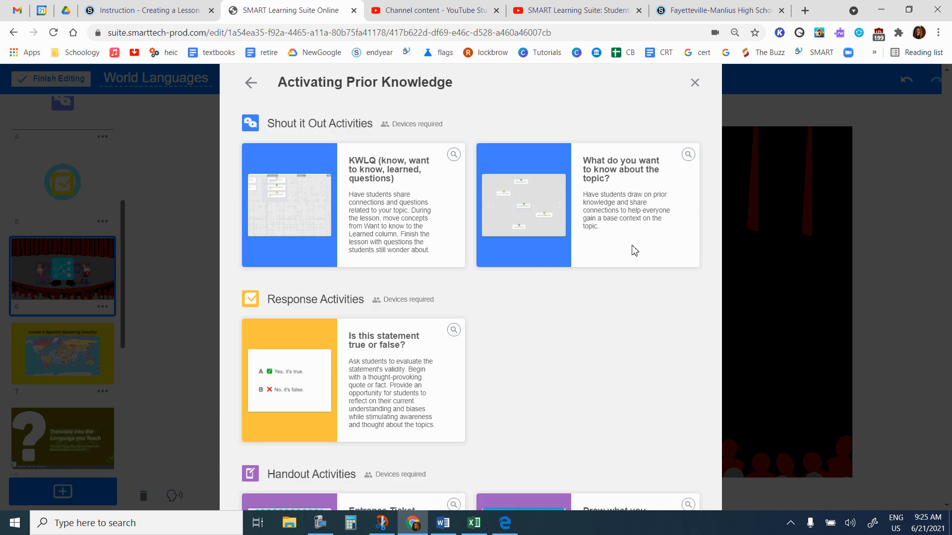
scroll(633, 248, down, 3)
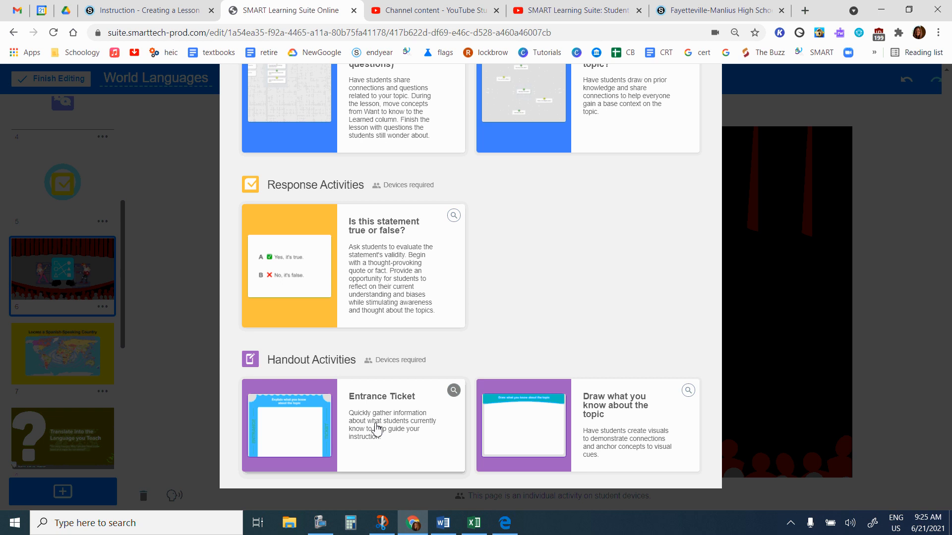
scroll(573, 316, up, 3)
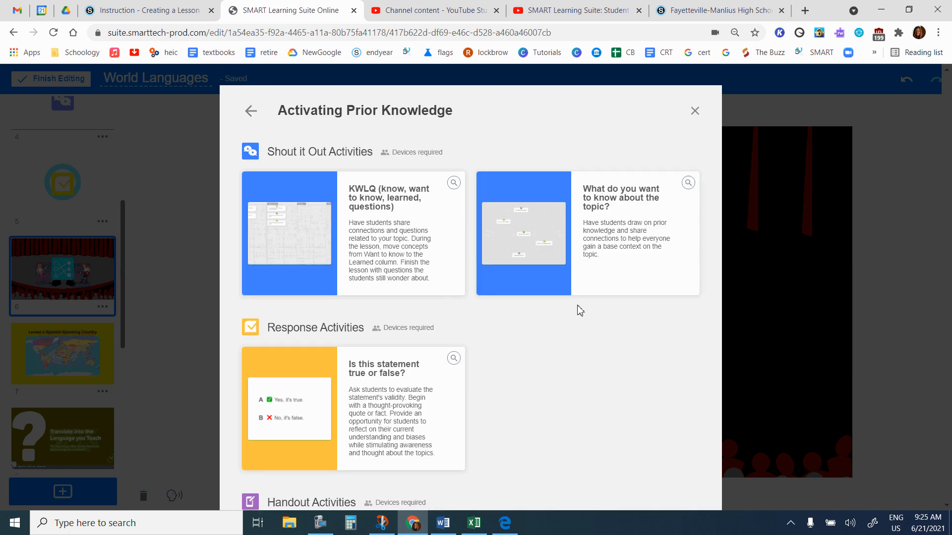
click(695, 113)
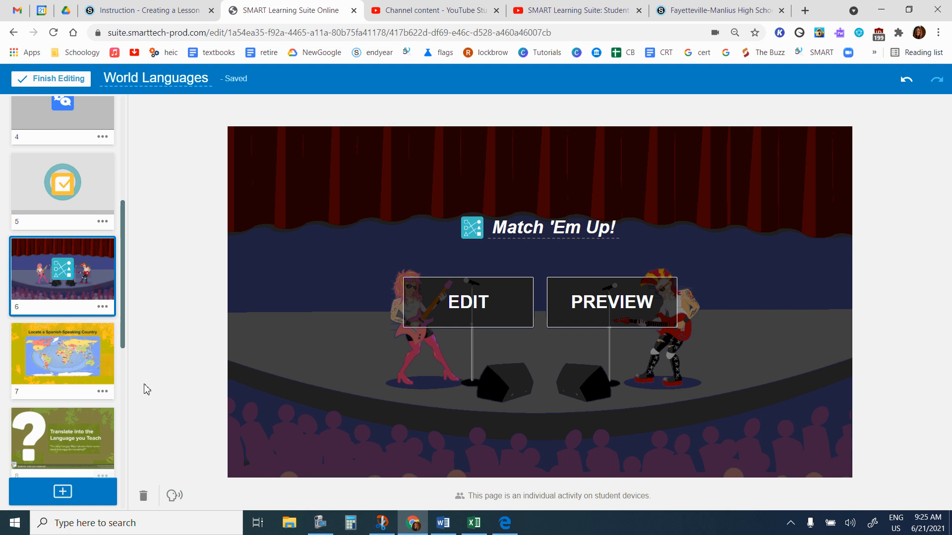
Examine the ready-made Questioning & Reflection resources, including the Shout It Out, Response and Handout activities, without adding any.
click(48, 498)
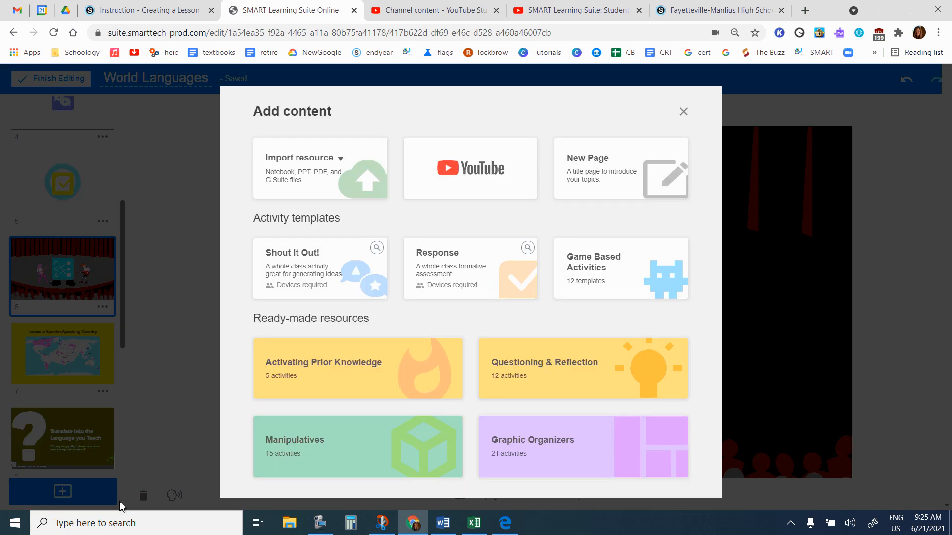
click(564, 380)
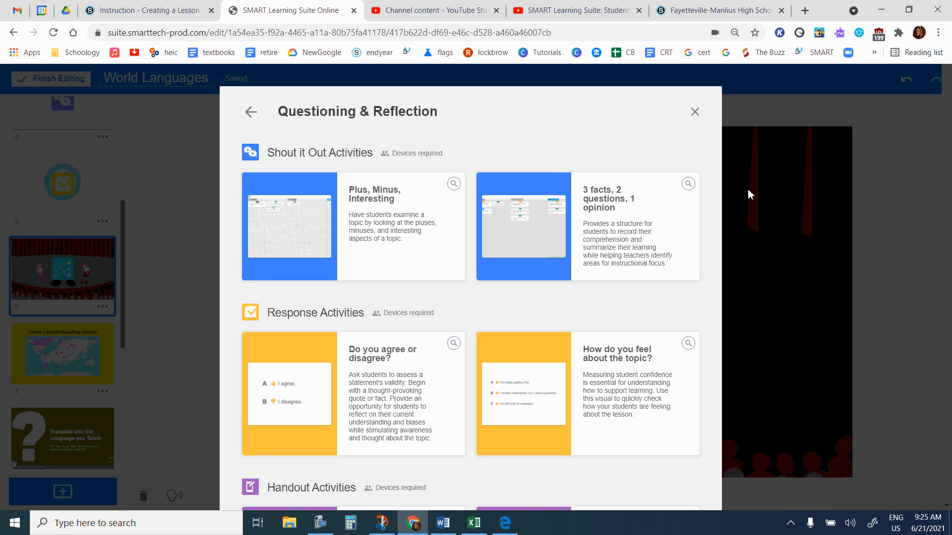
scroll(661, 300, down, 3)
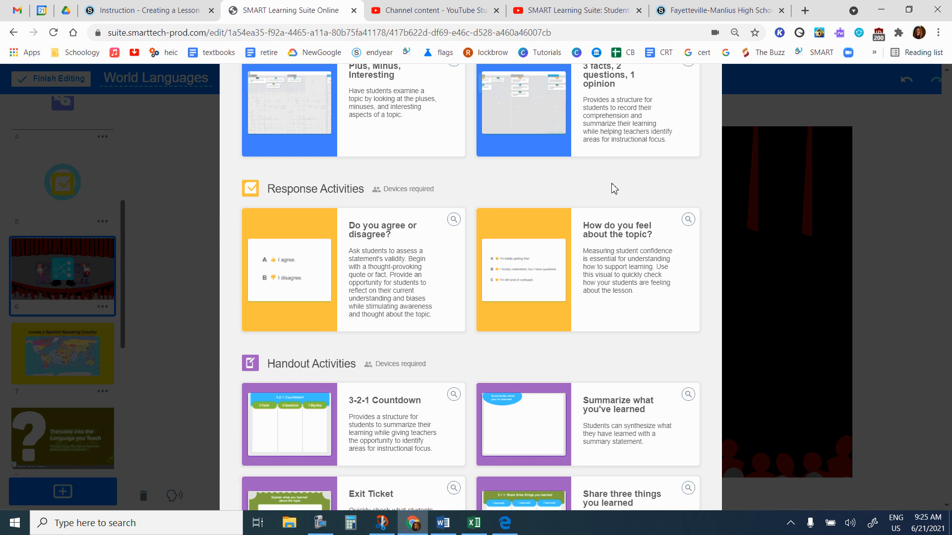
scroll(613, 189, up, 3)
scroll(617, 190, down, 1)
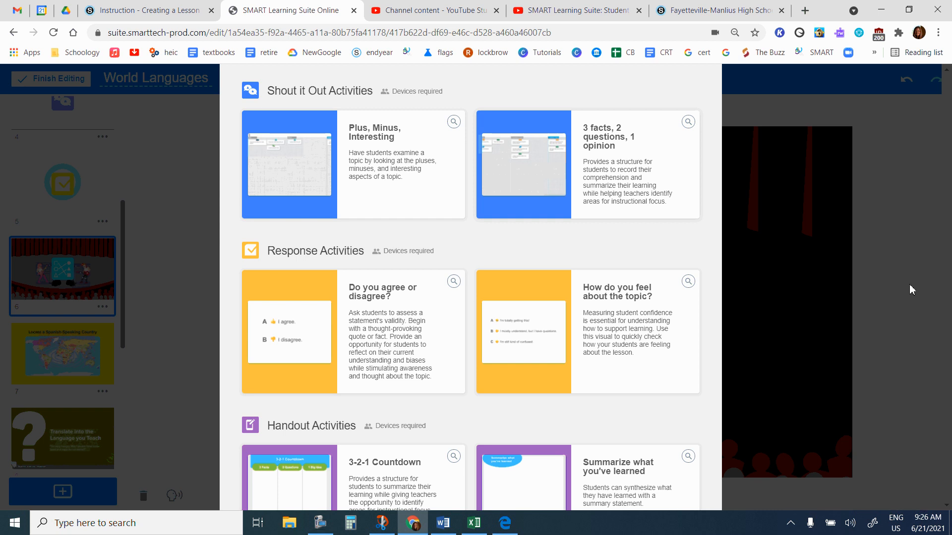
scroll(688, 263, up, 2)
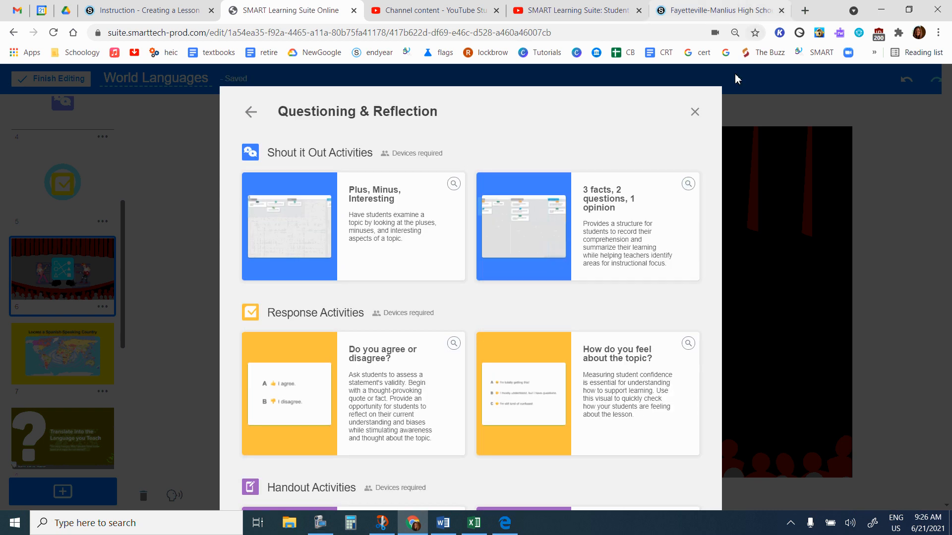
click(694, 113)
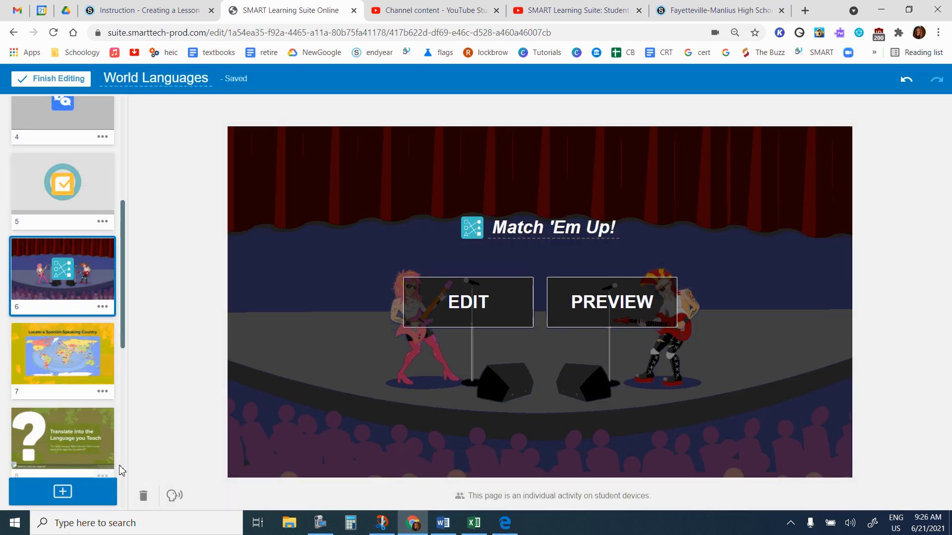
Add the Musical Notes manipulative from the ready-made resources to the lesson as a new page.
click(59, 491)
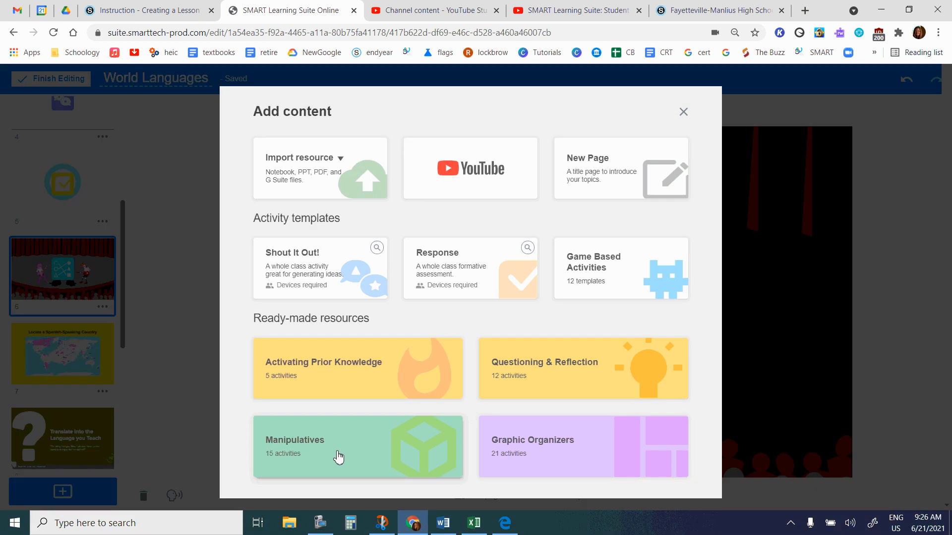
click(335, 452)
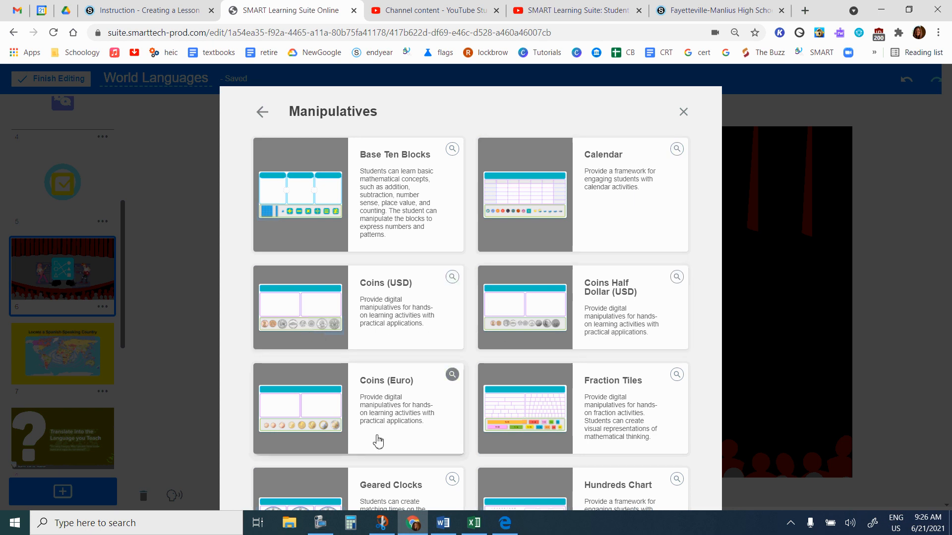
scroll(542, 320, down, 3)
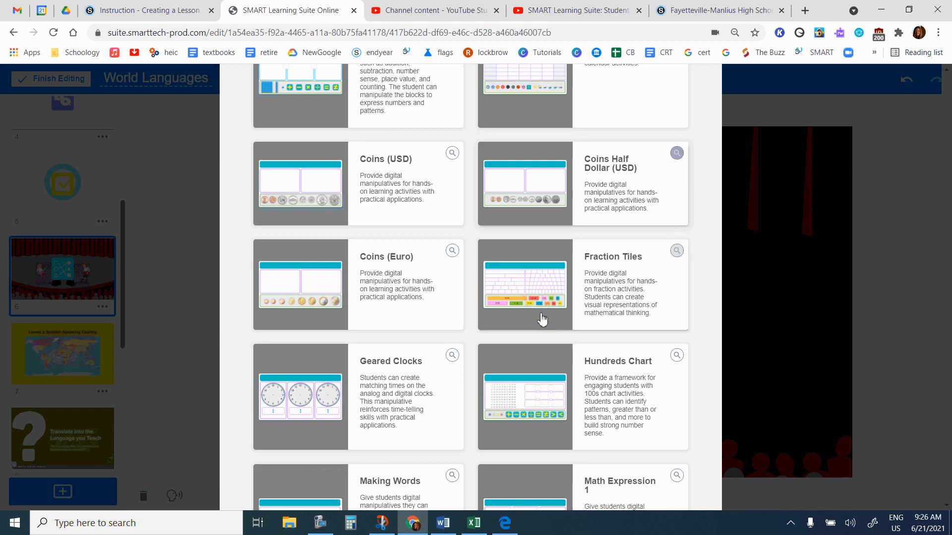
scroll(542, 323, down, 3)
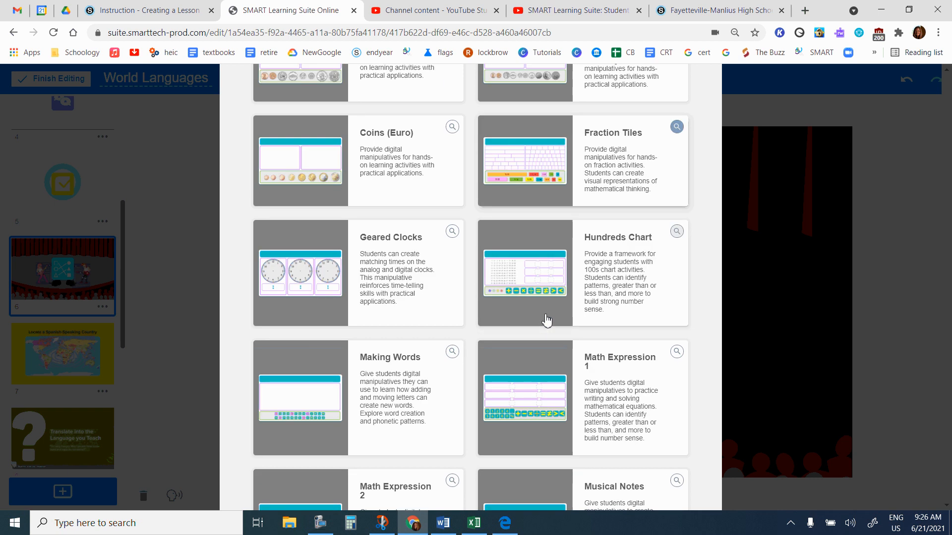
scroll(555, 324, down, 5)
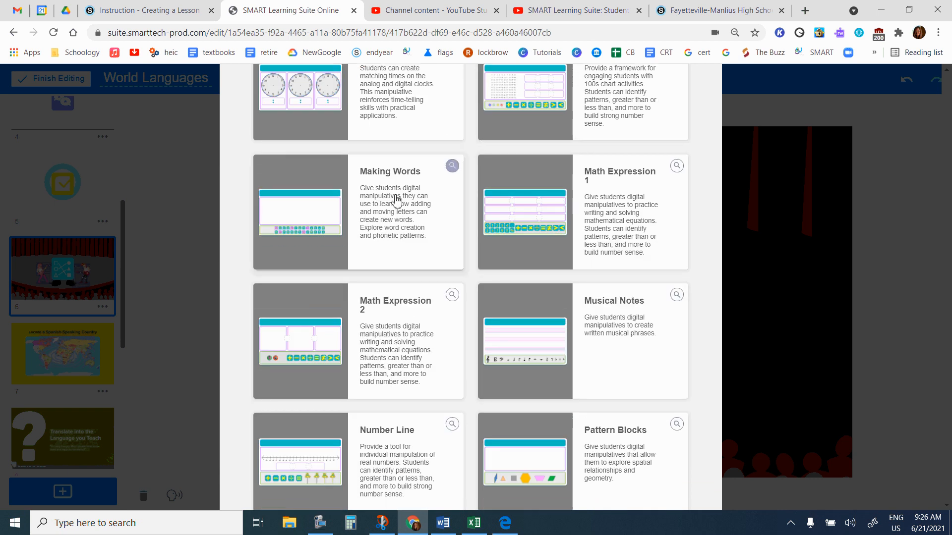
scroll(569, 245, down, 3)
scroll(570, 247, up, 3)
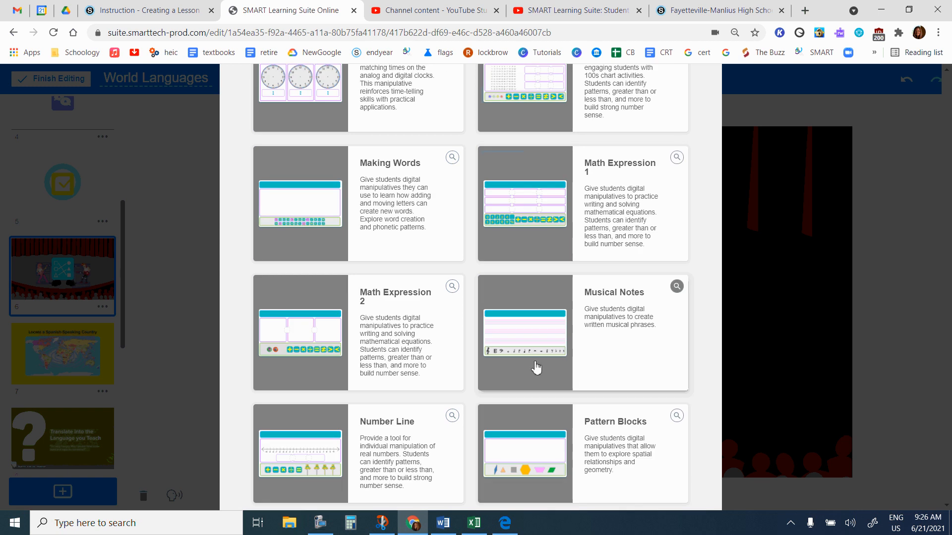
click(611, 313)
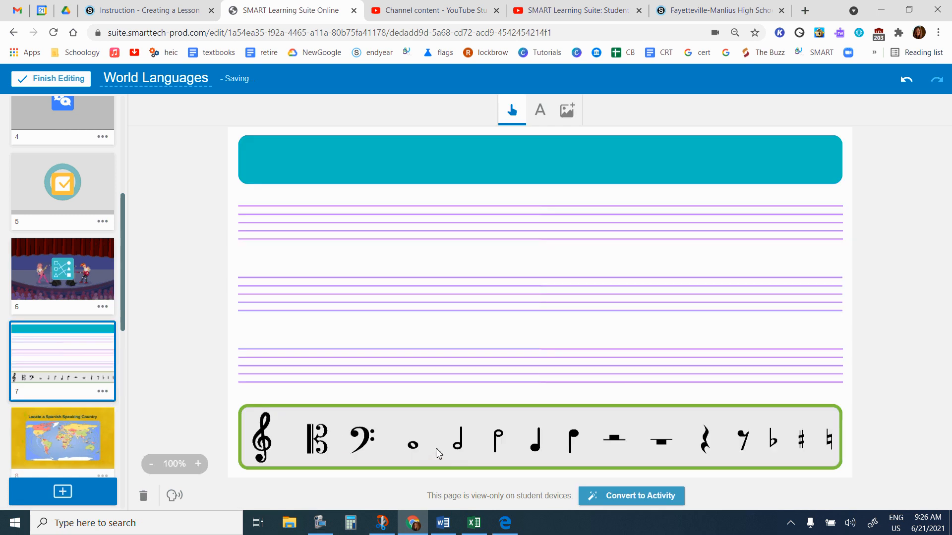
Place a treble clef, two half notes, two quarter notes and a half rest along the first staff of the Musical Notes page.
drag(266, 445, 256, 233)
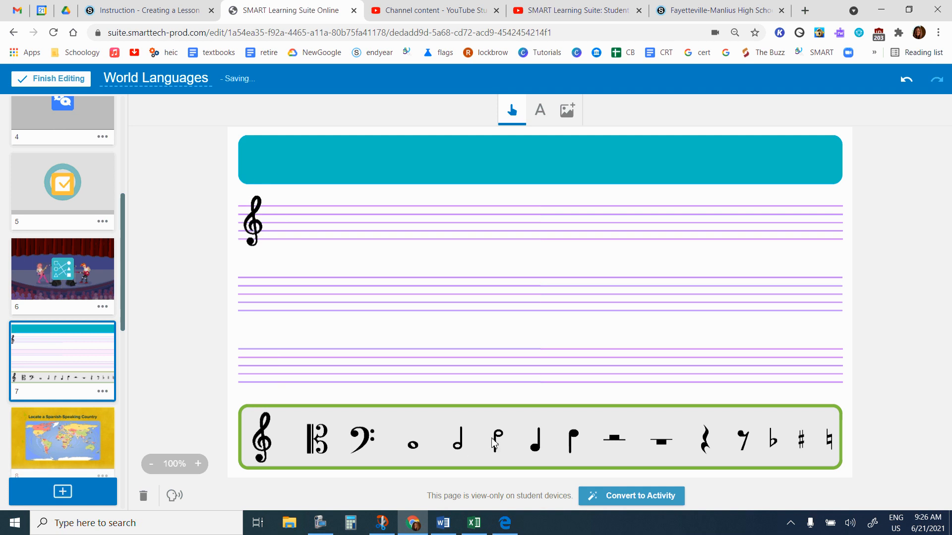
drag(493, 442, 292, 231)
drag(460, 450, 312, 221)
drag(538, 451, 324, 226)
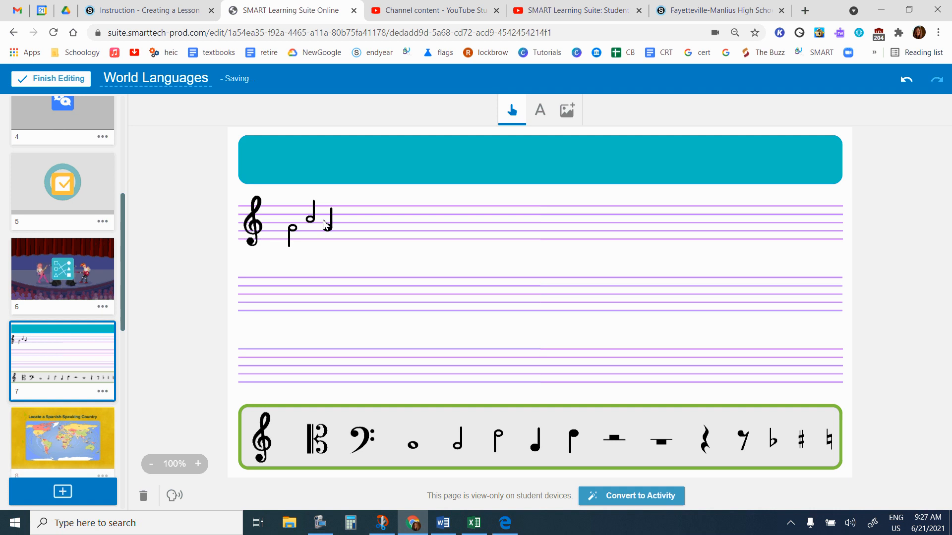
drag(575, 440, 349, 228)
drag(624, 447, 384, 227)
Add the Story Map graphic organizer from the ready-made resources to the lesson.
scroll(116, 297, down, 6)
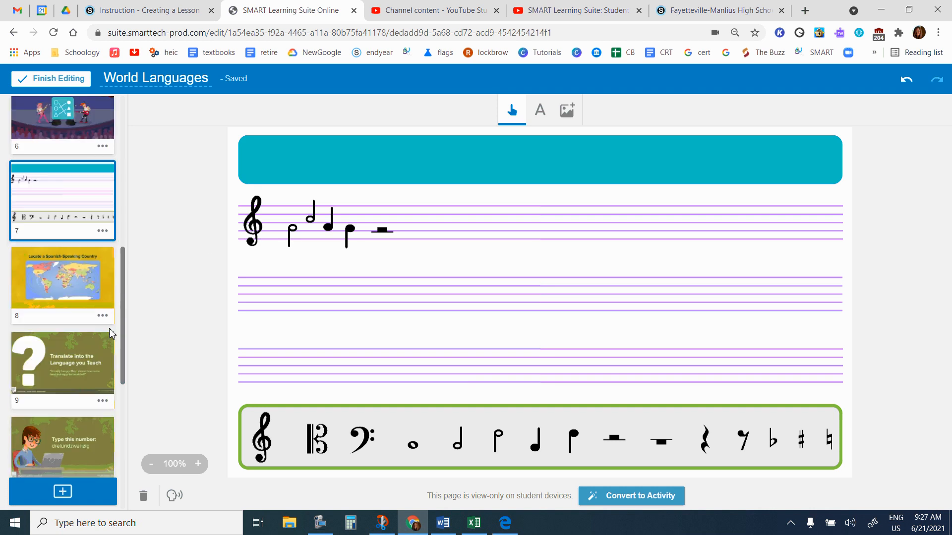
scroll(121, 435, down, 2)
scroll(121, 436, up, 9)
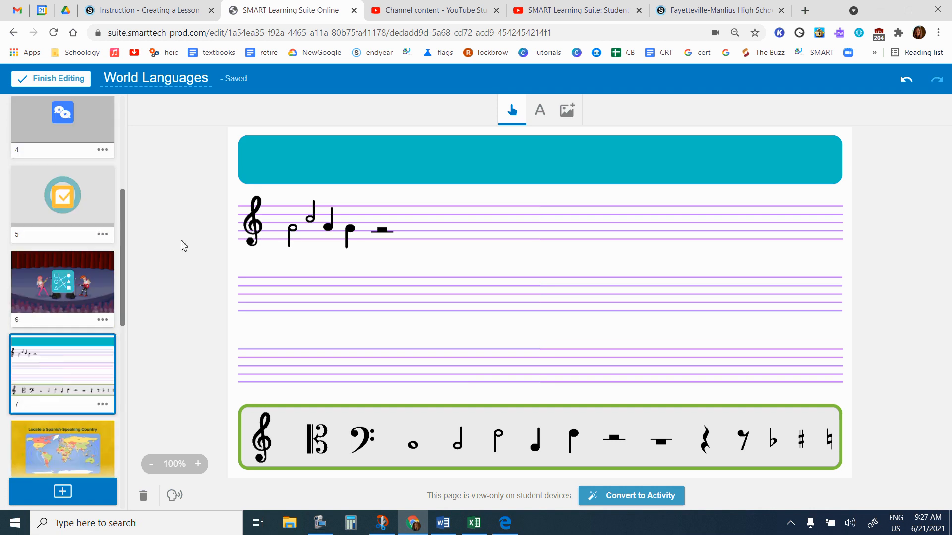
scroll(125, 169, up, 5)
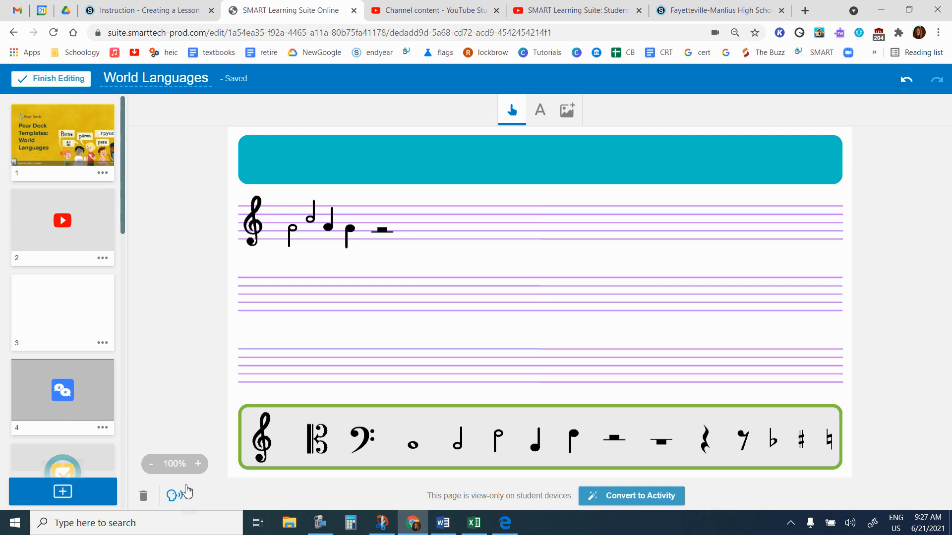
click(59, 496)
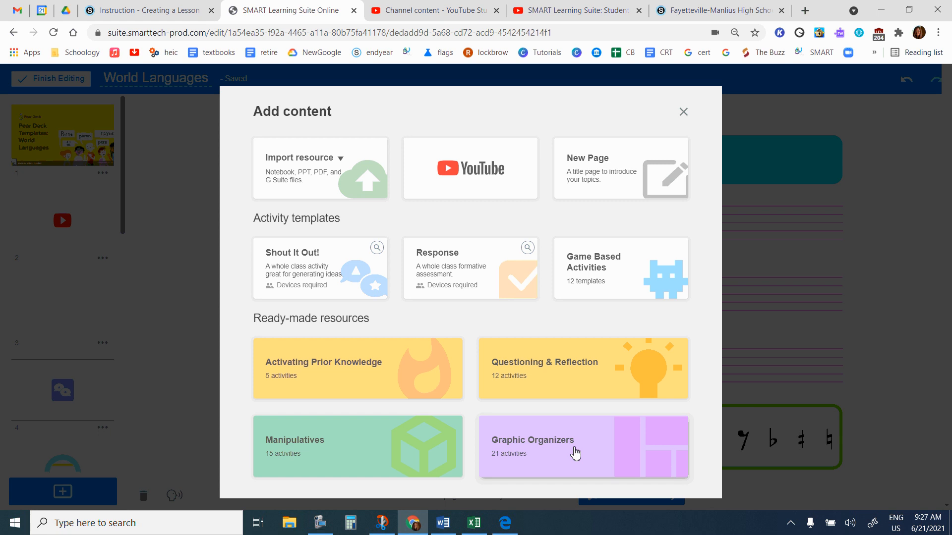
click(575, 452)
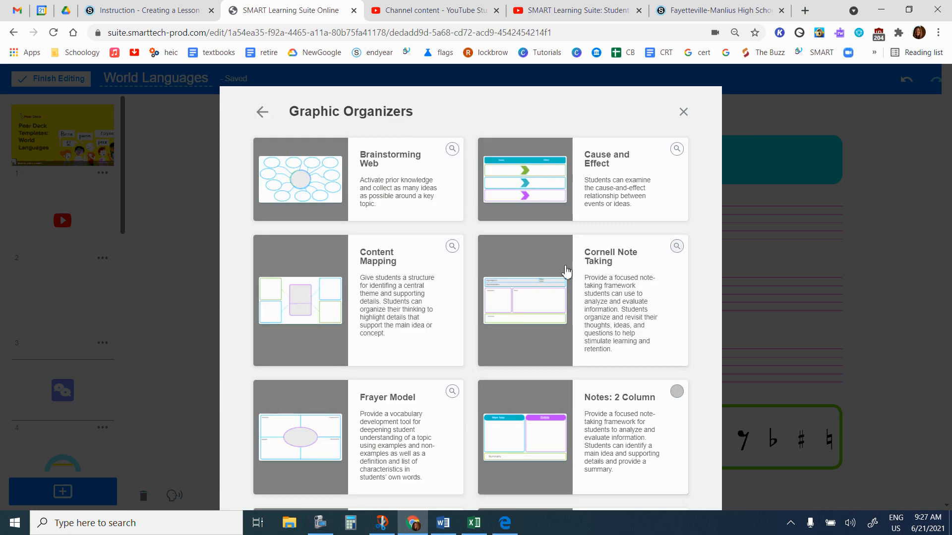
scroll(614, 321, down, 3)
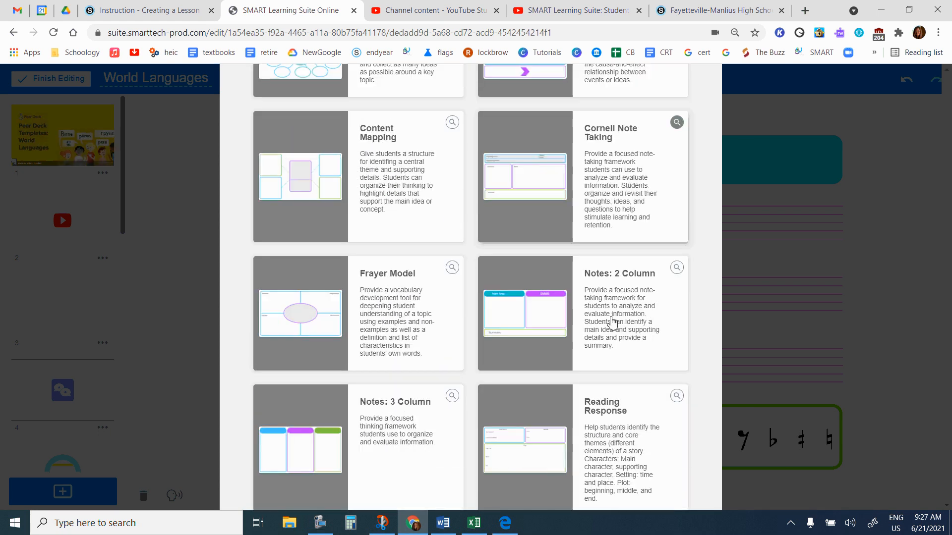
scroll(614, 321, down, 2)
scroll(614, 321, down, 4)
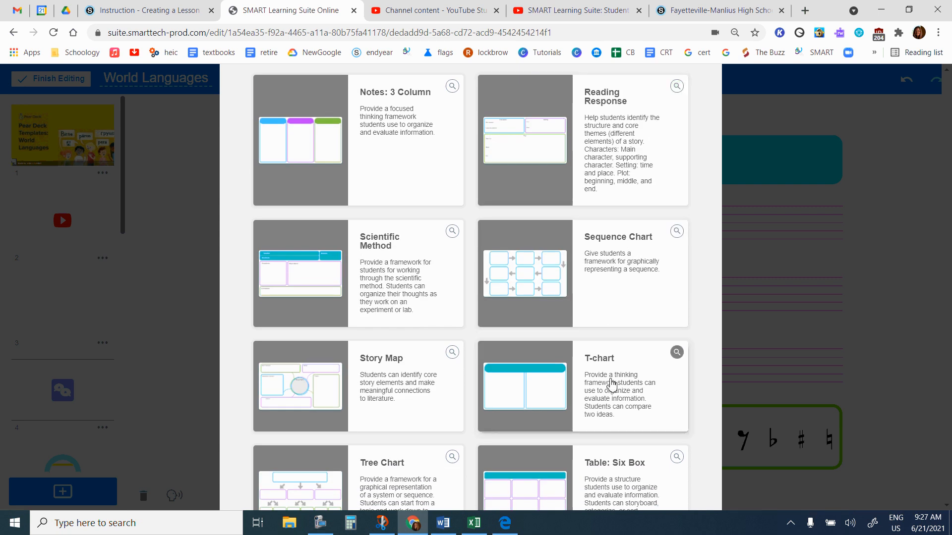
click(395, 372)
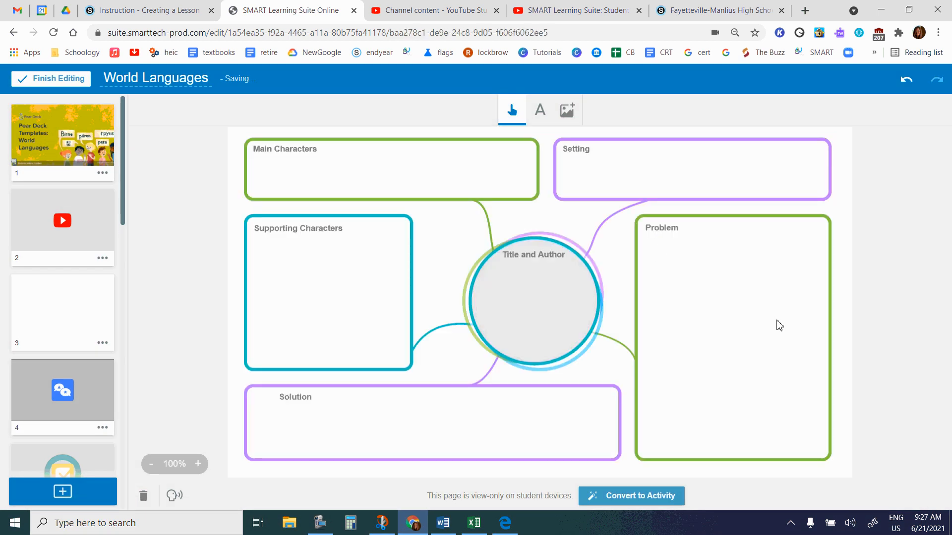
click(267, 170)
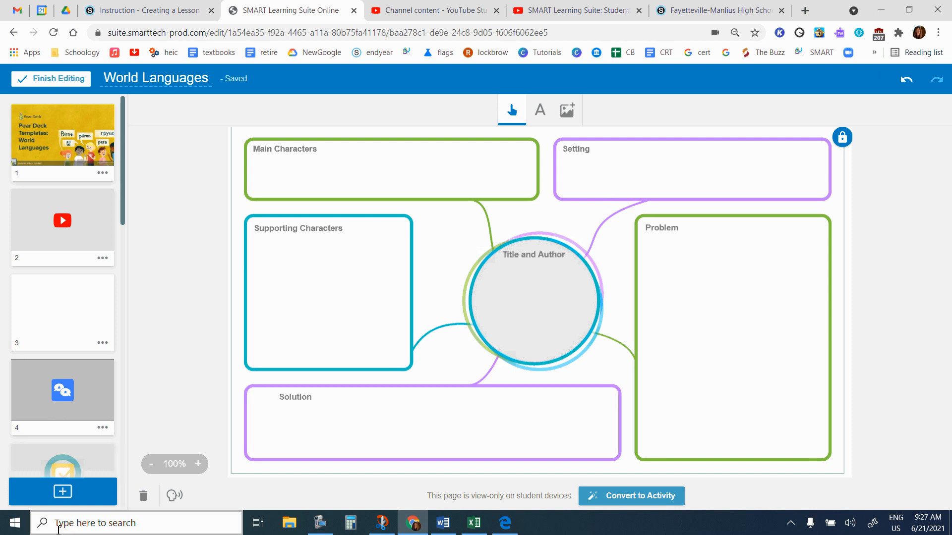
Leave the content choices without adding anything and bring up the student lobby window in Microsoft Edge.
click(55, 500)
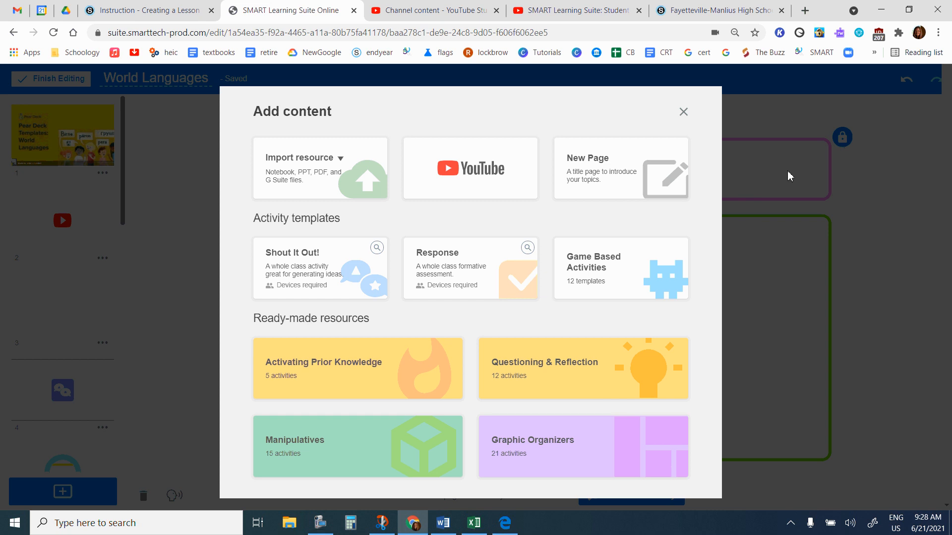
click(684, 113)
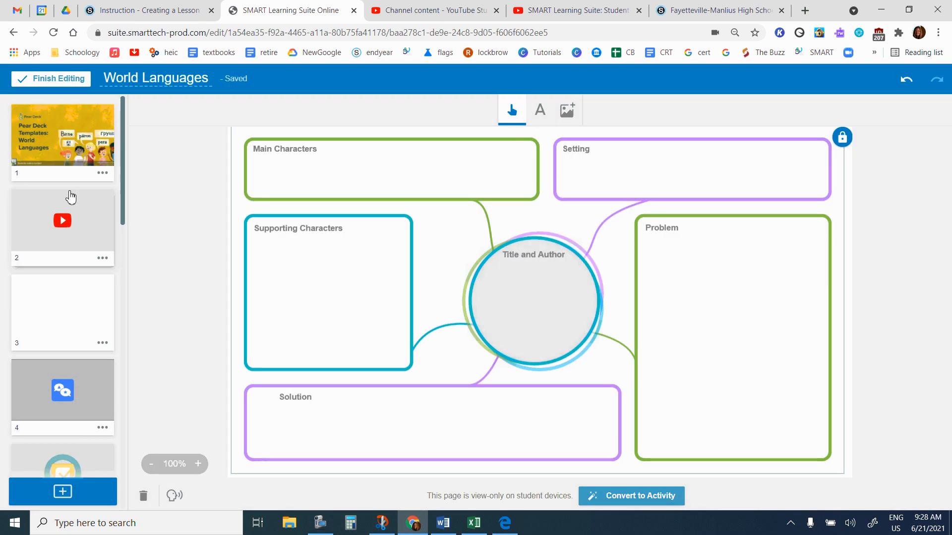
click(508, 530)
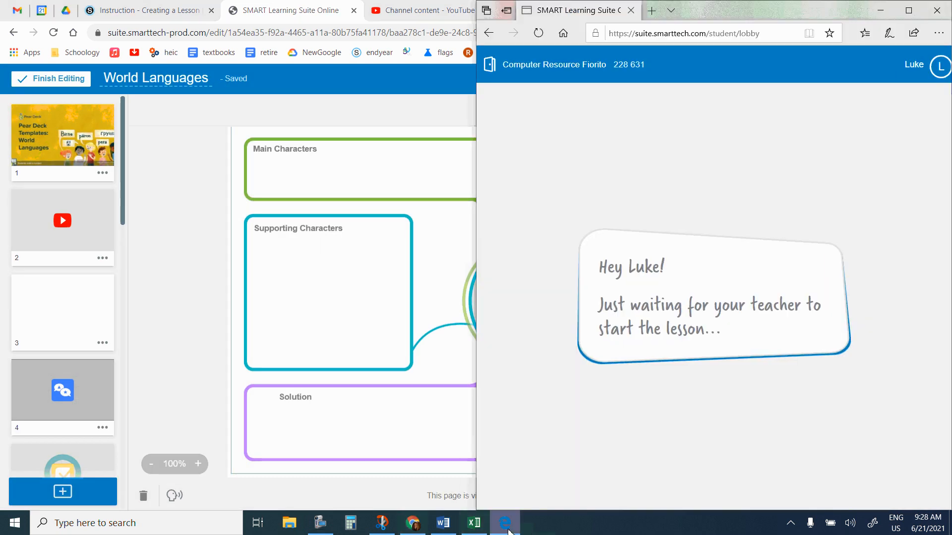
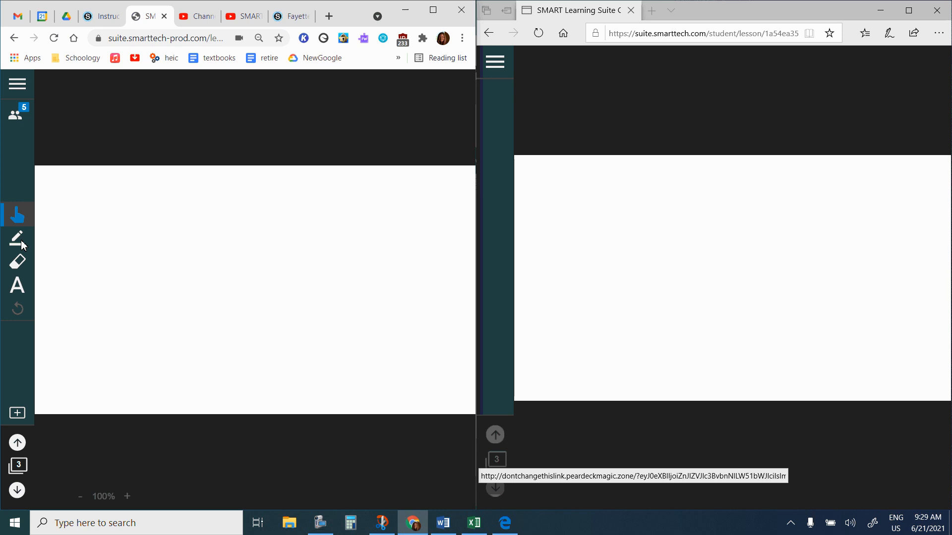
Handwrite the equation 4x - 10 = 22 in thin black pen on blank page 3 of the running lesson.
click(18, 238)
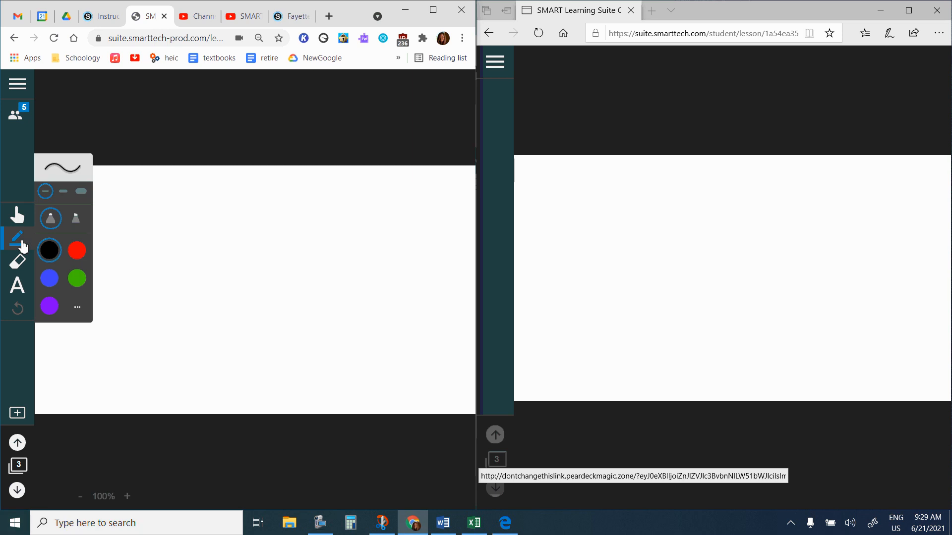
mouse_move(130, 209)
mouse_down()
mouse_move(143, 233)
mouse_move(134, 254)
mouse_up()
drag(149, 223, 164, 243)
mouse_move(162, 226)
mouse_down()
mouse_move(153, 253)
mouse_move(186, 236)
mouse_move(203, 243)
mouse_up()
drag(219, 218, 312, 251)
mouse_move(318, 226)
mouse_down()
mouse_move(328, 218)
mouse_move(360, 249)
mouse_up()
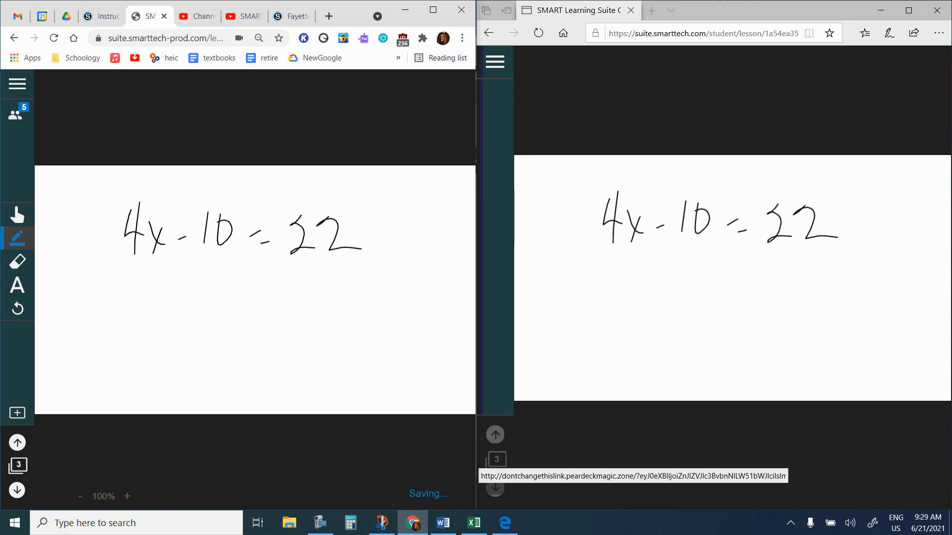
Handwrite -4 beneath an underlined 4x and 4 beneath an underlined 22, and underline the 10 in the equation.
drag(105, 283, 146, 285)
mouse_move(149, 268)
mouse_down()
mouse_move(145, 289)
mouse_move(174, 249)
mouse_up()
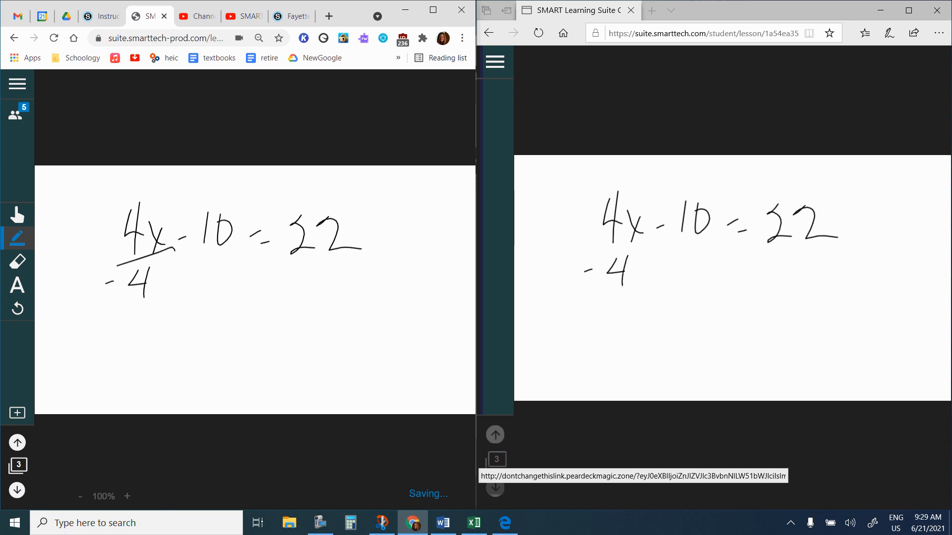
drag(281, 273, 376, 255)
drag(313, 288, 341, 290)
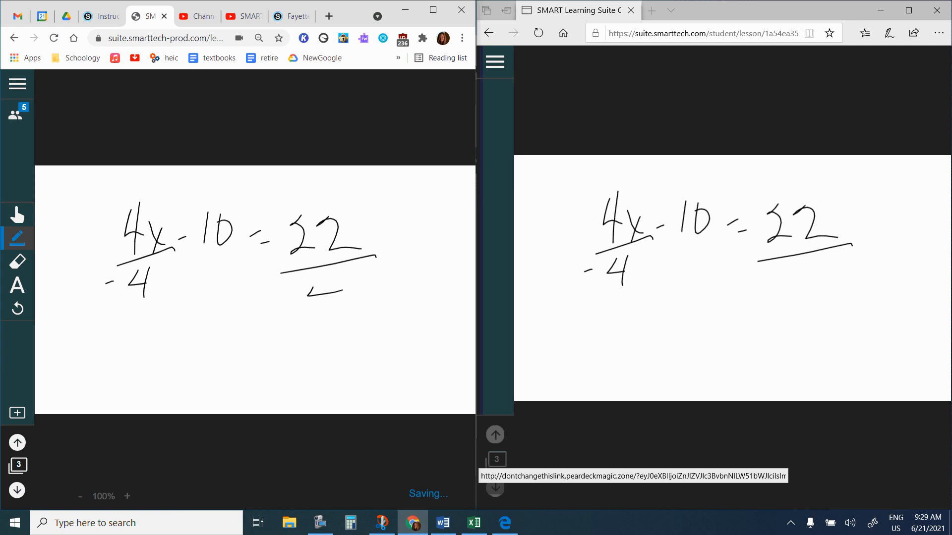
drag(191, 269, 251, 246)
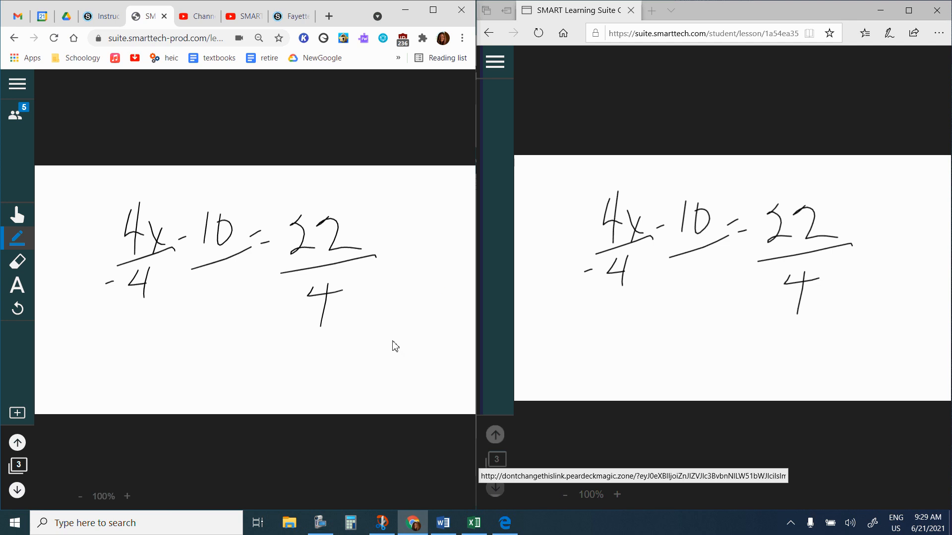
Advance the lesson to page 4 and start the Shout It Out! activity for the class.
click(17, 492)
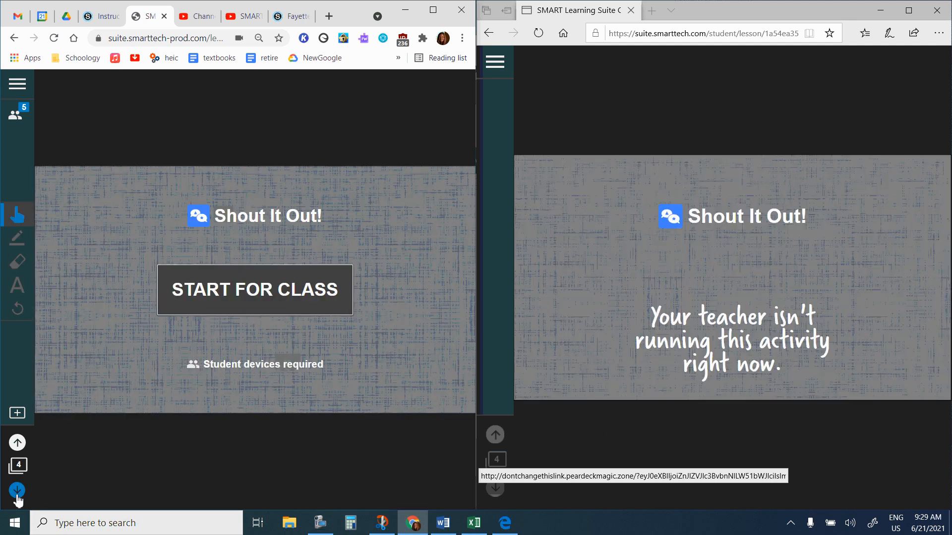
click(307, 297)
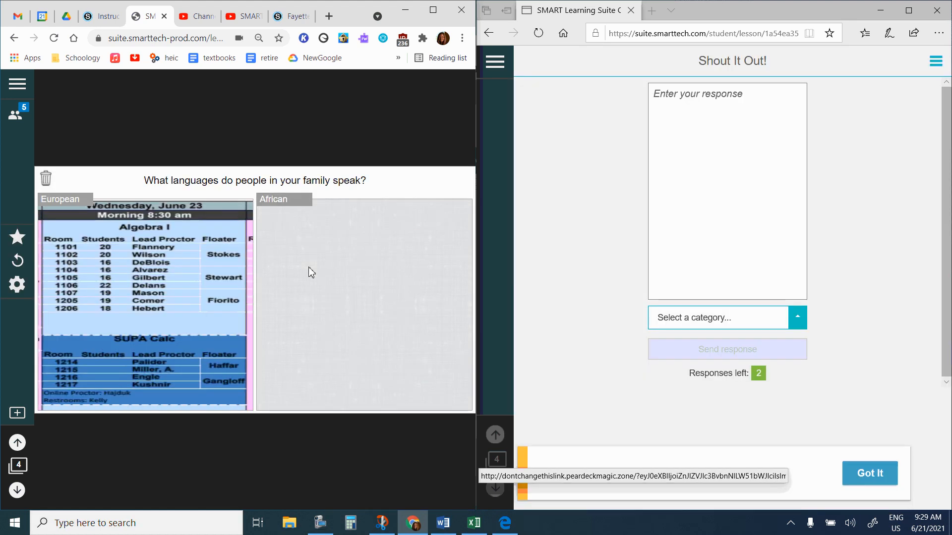
In the student window, send the Shout It Out! response "english" under the European category.
click(723, 99)
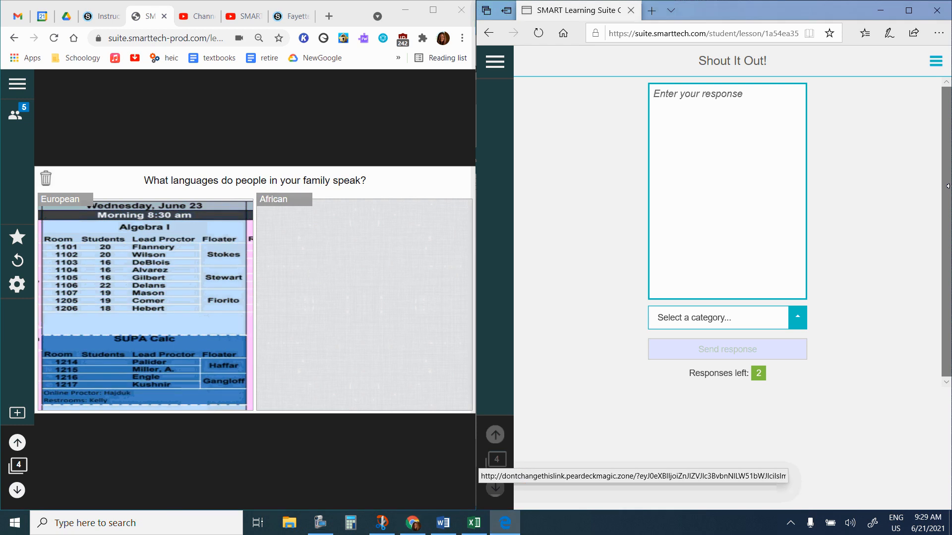
text(english)
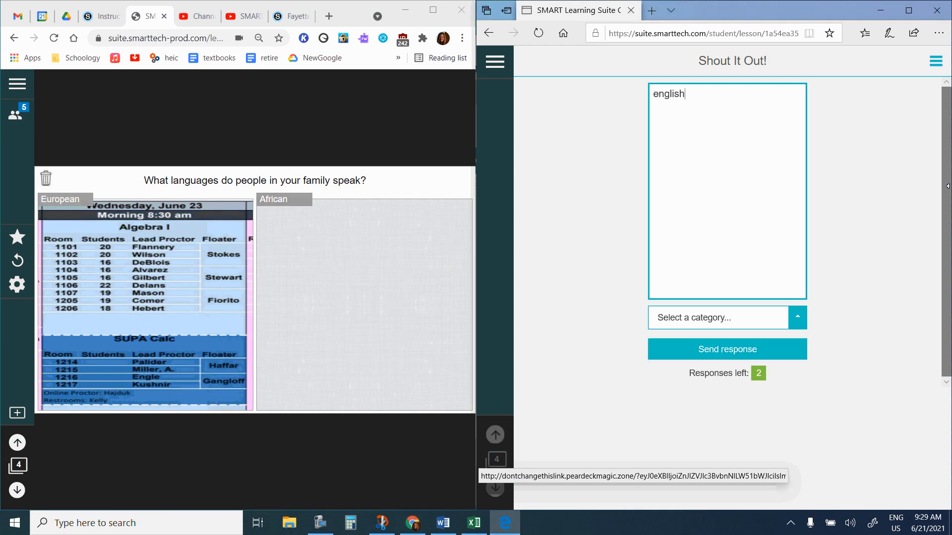
click(797, 320)
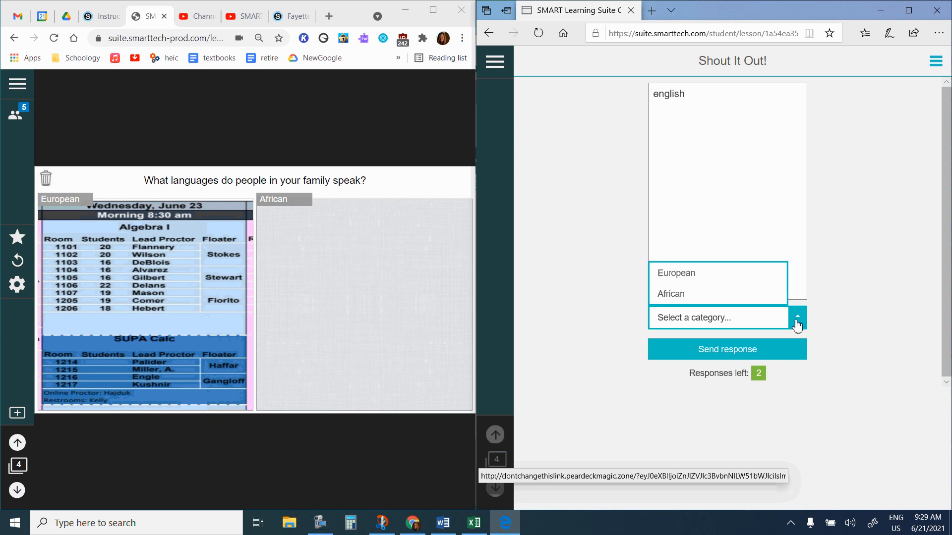
click(691, 273)
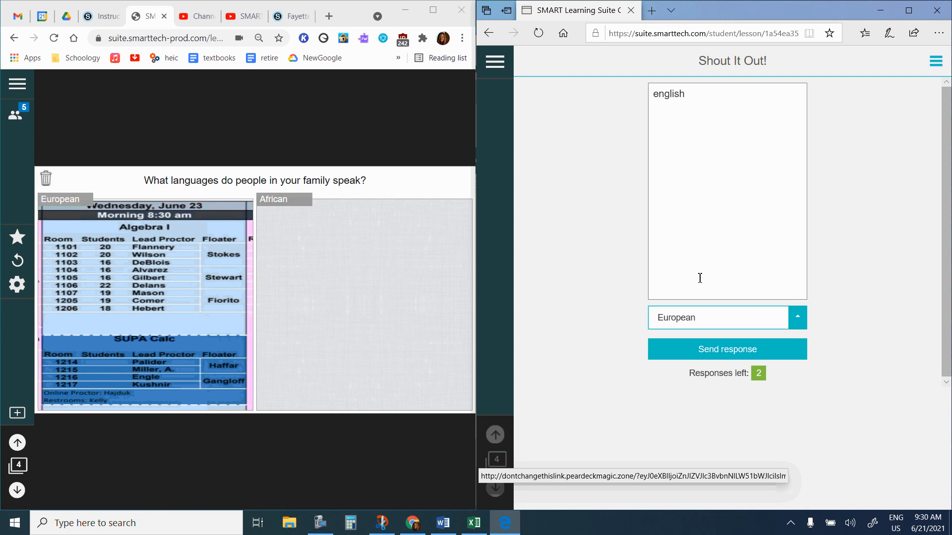
click(719, 353)
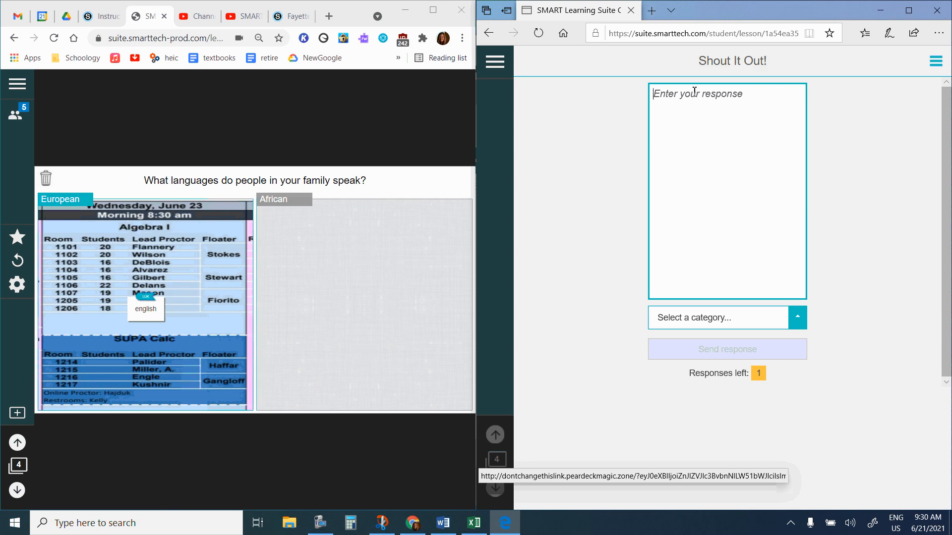
Send a second student response, "swahili", under the African category.
text(swahili)
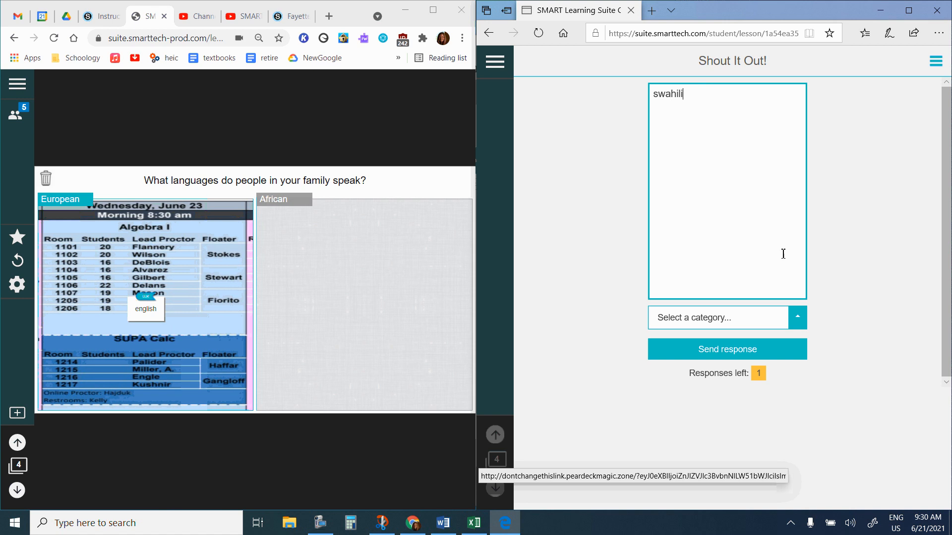
click(795, 317)
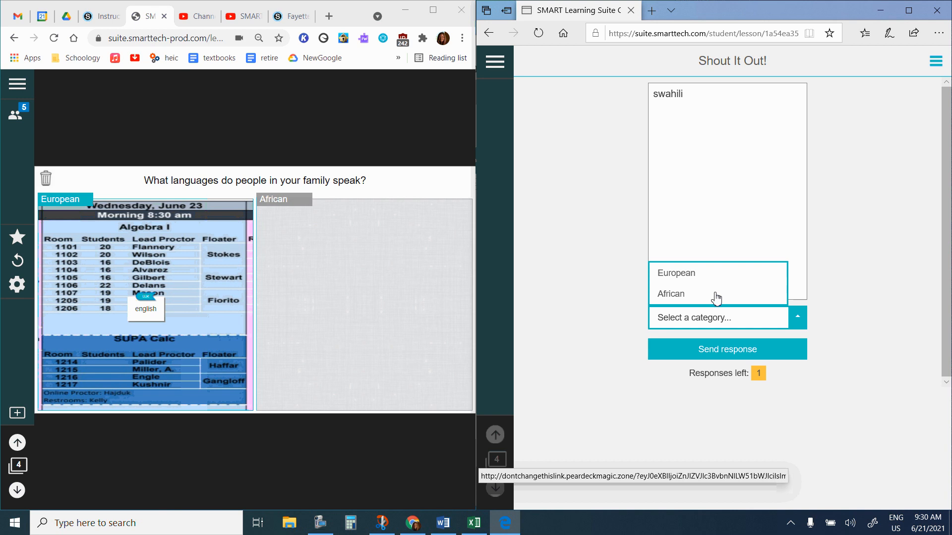
click(716, 297)
click(729, 348)
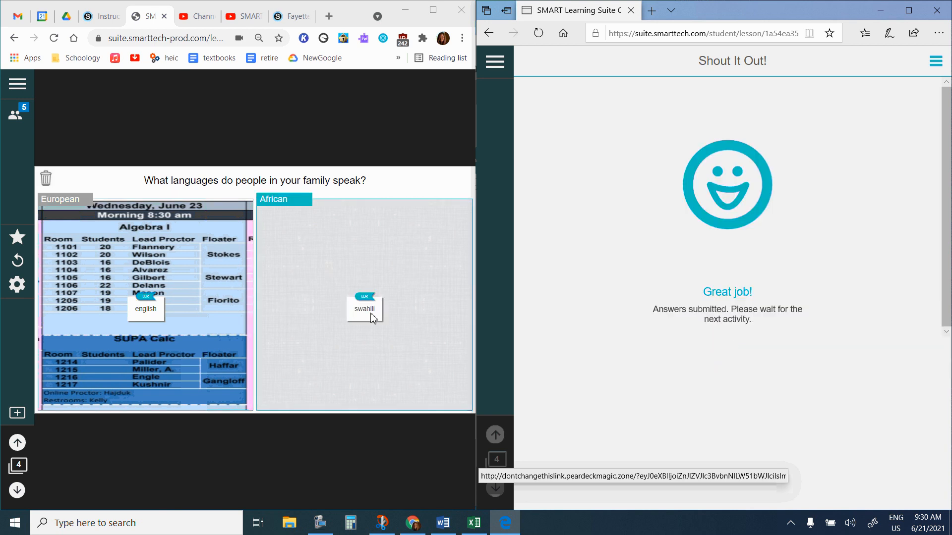
Advance the lesson to page 5 and start the Response activity for the class.
click(18, 492)
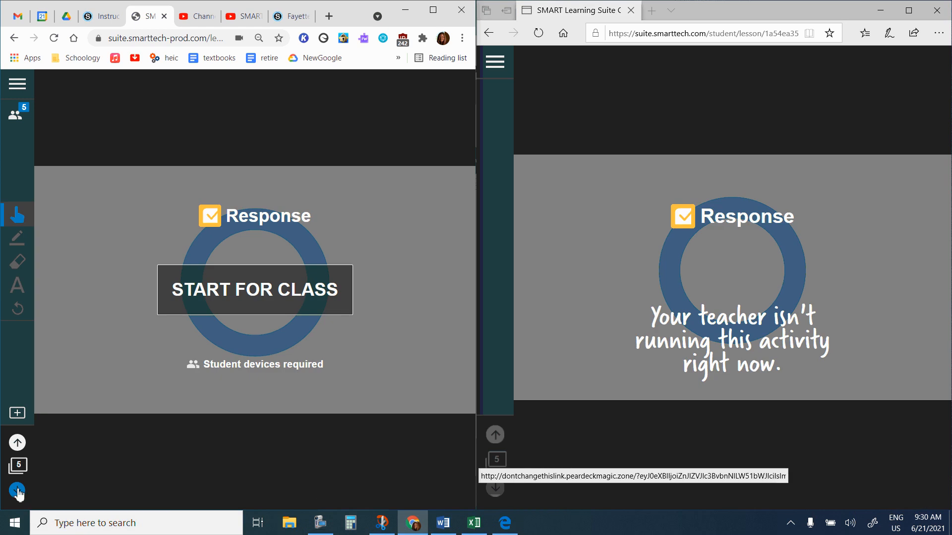
click(251, 292)
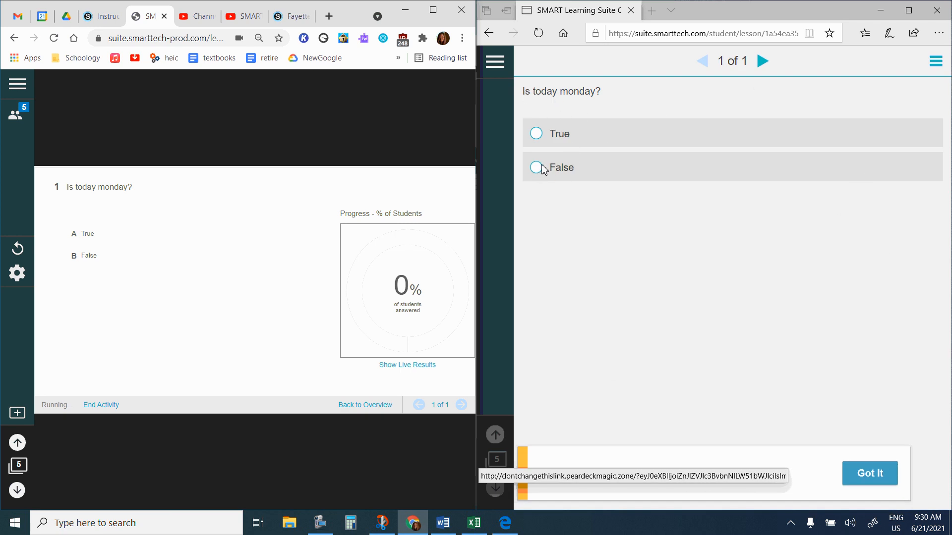
Submit True as the student's answer to "Is today monday?" and show the live results in the teacher window.
click(536, 134)
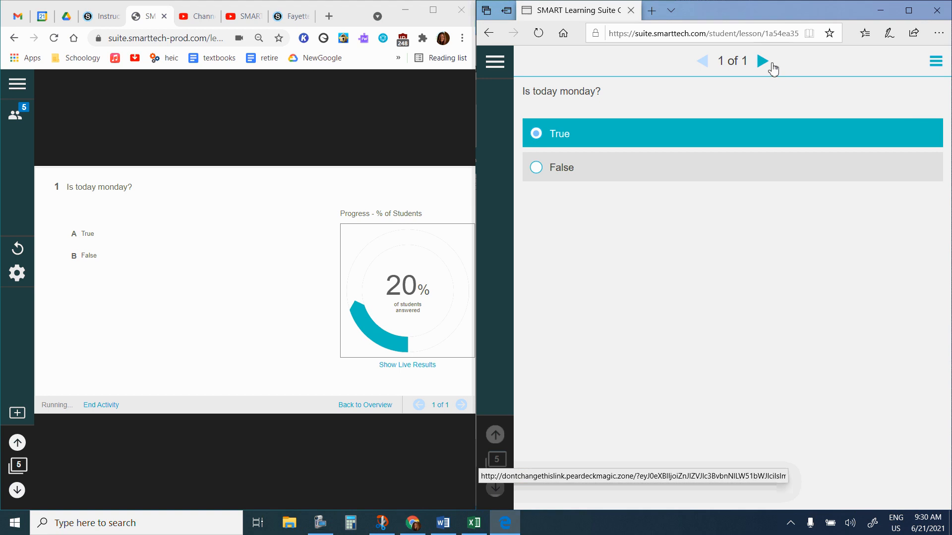
click(762, 62)
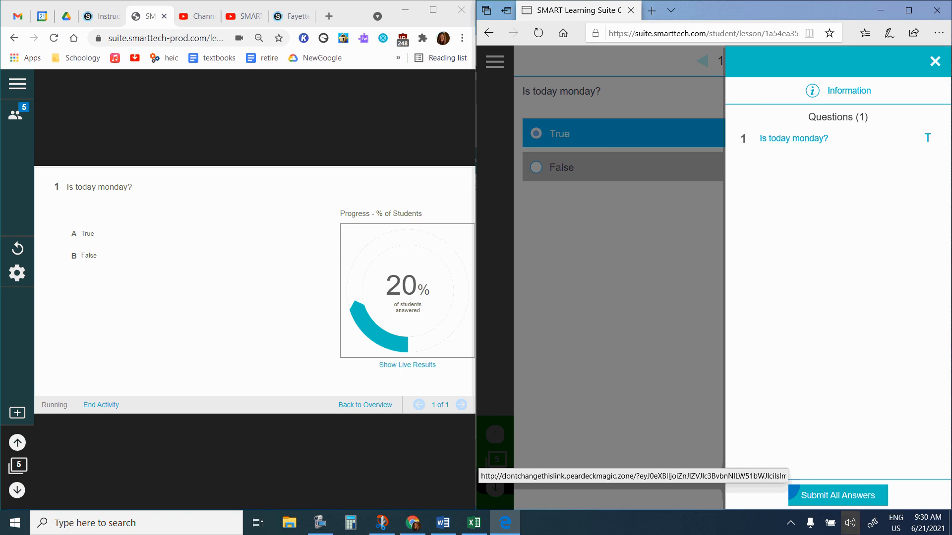
click(816, 497)
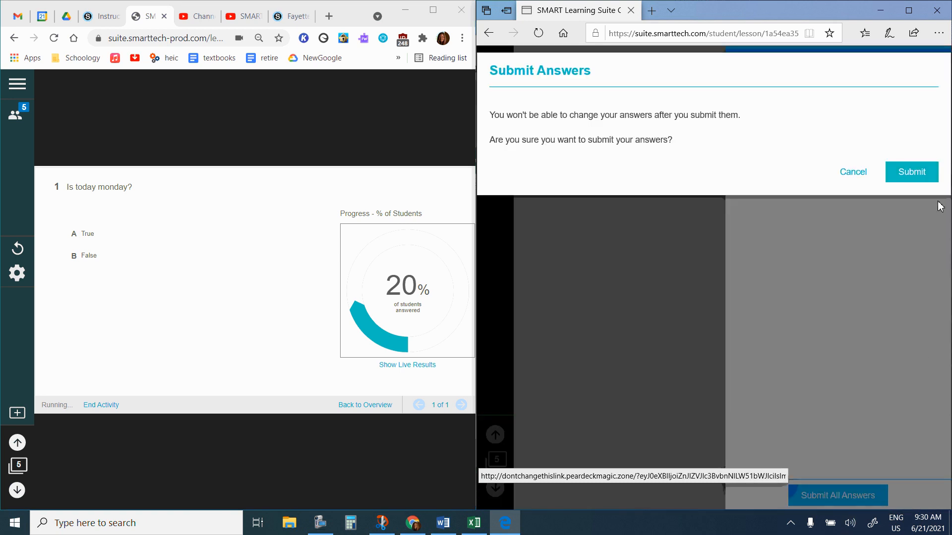
click(913, 171)
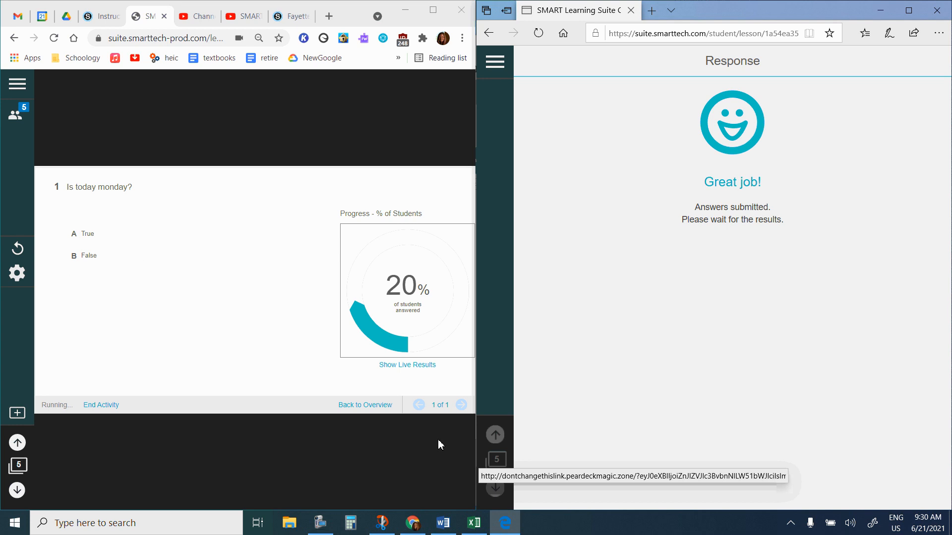
click(403, 367)
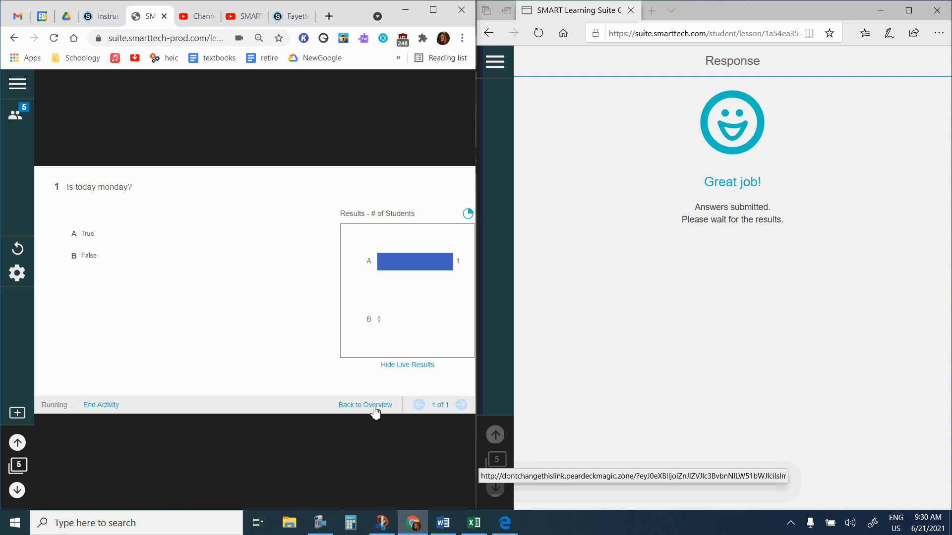
Advance the lesson to page 6 and start Match 'Em Up! in both the teacher and student windows.
click(17, 490)
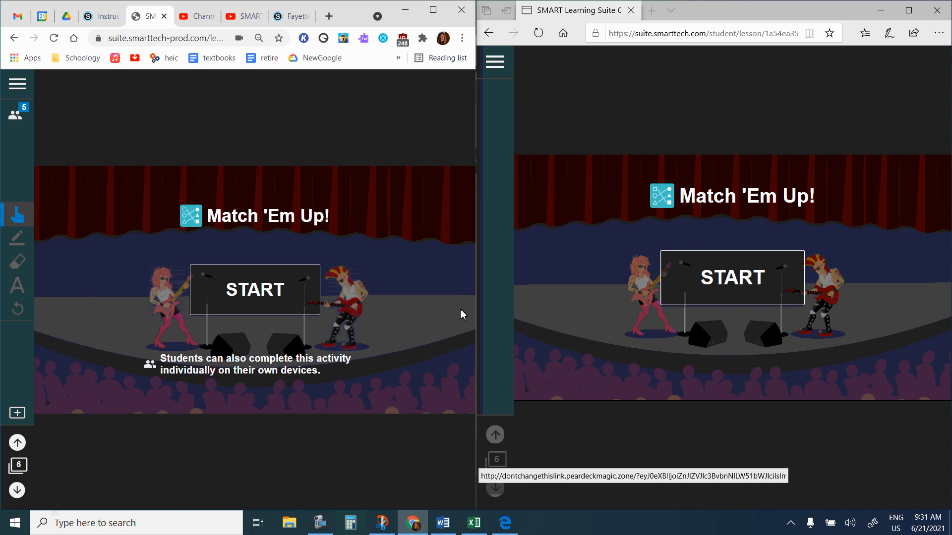
click(253, 303)
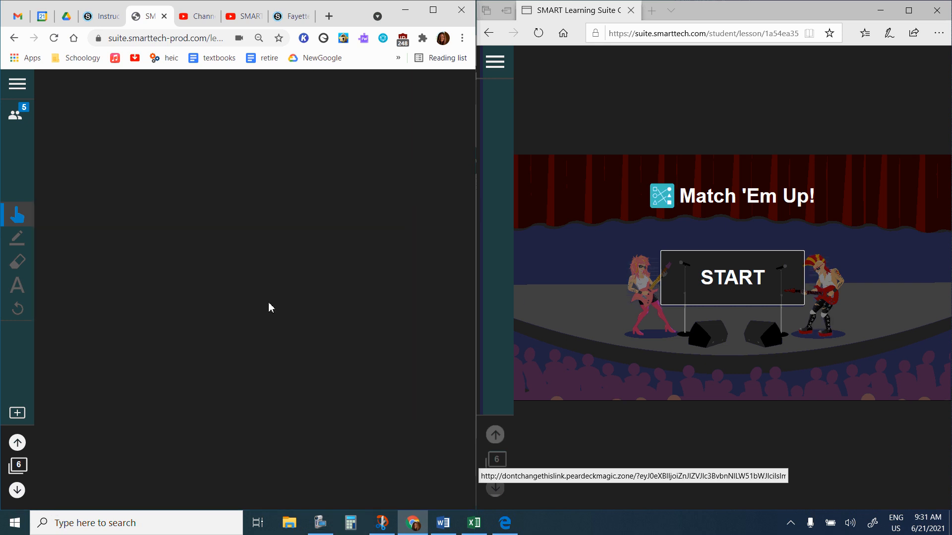
click(741, 280)
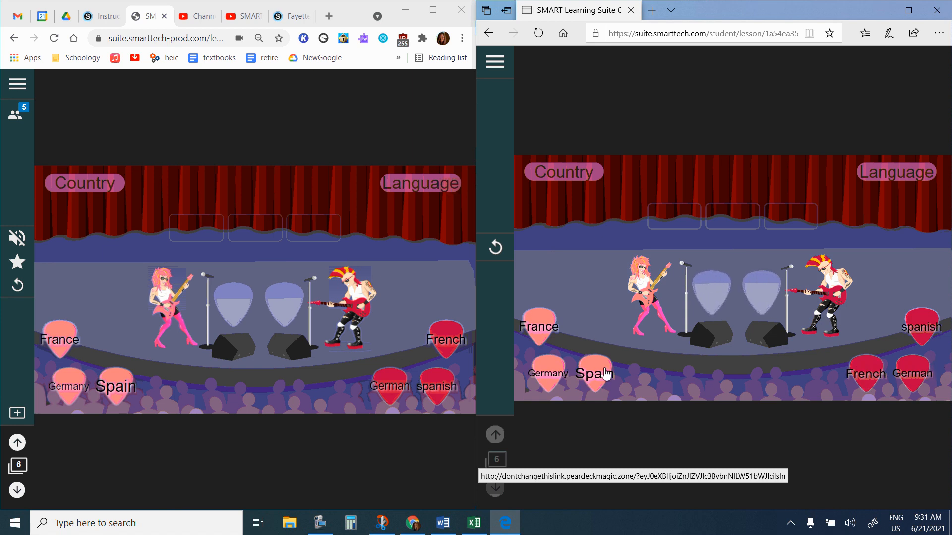
In the student's game, match Spain with spanish, try France with German, and match France with French.
drag(606, 375, 711, 293)
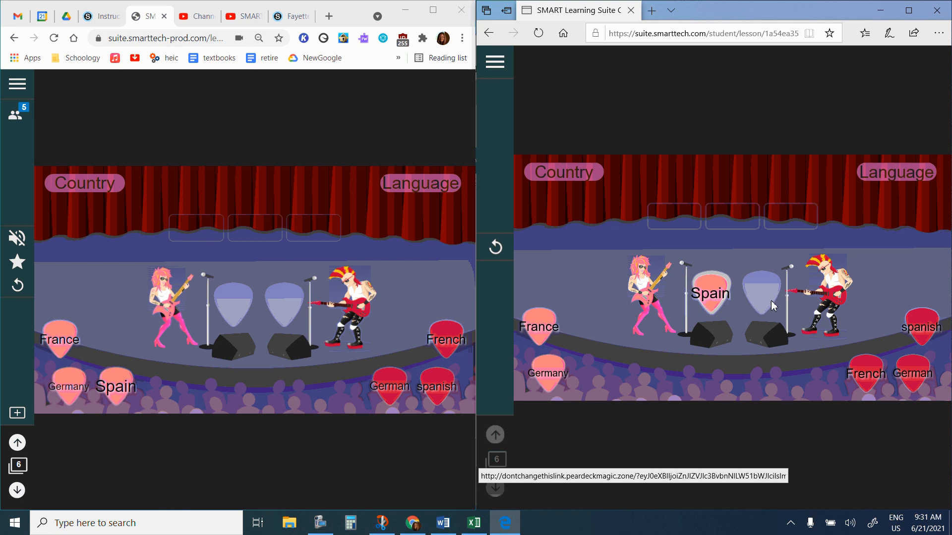
drag(915, 324, 764, 289)
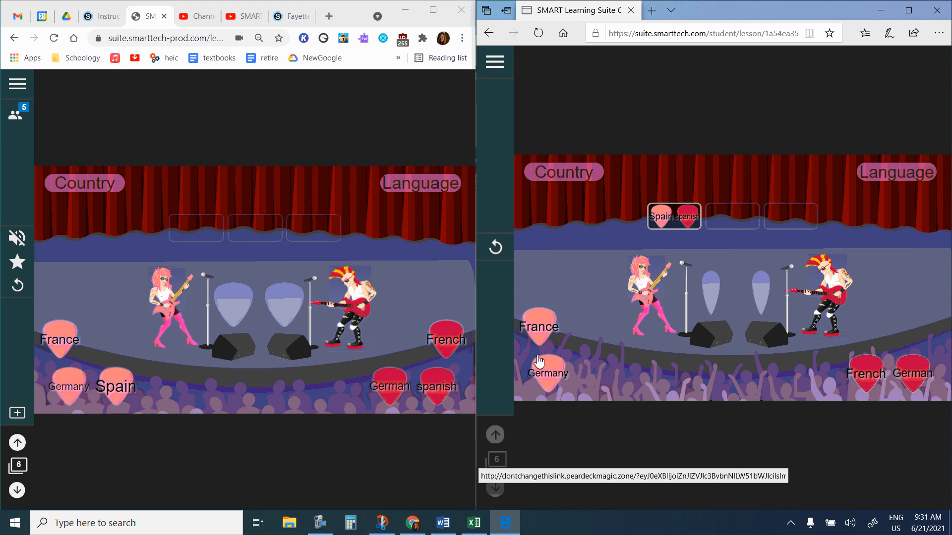
drag(538, 332, 711, 297)
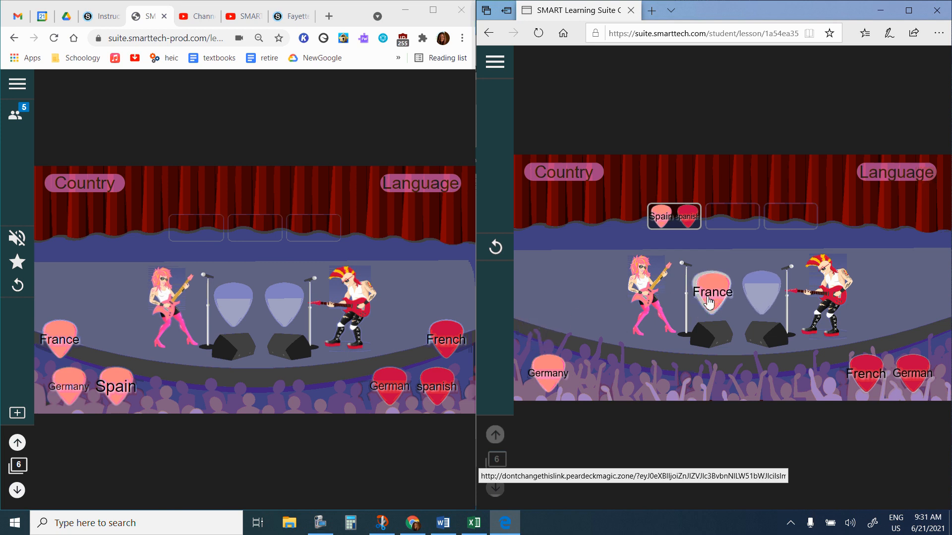
drag(914, 375, 763, 287)
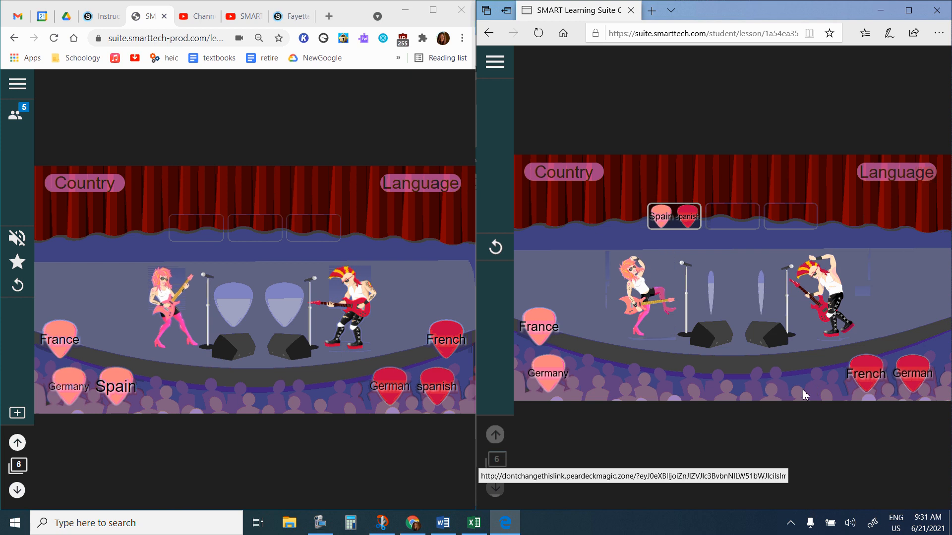
drag(538, 330, 716, 289)
drag(865, 373, 759, 290)
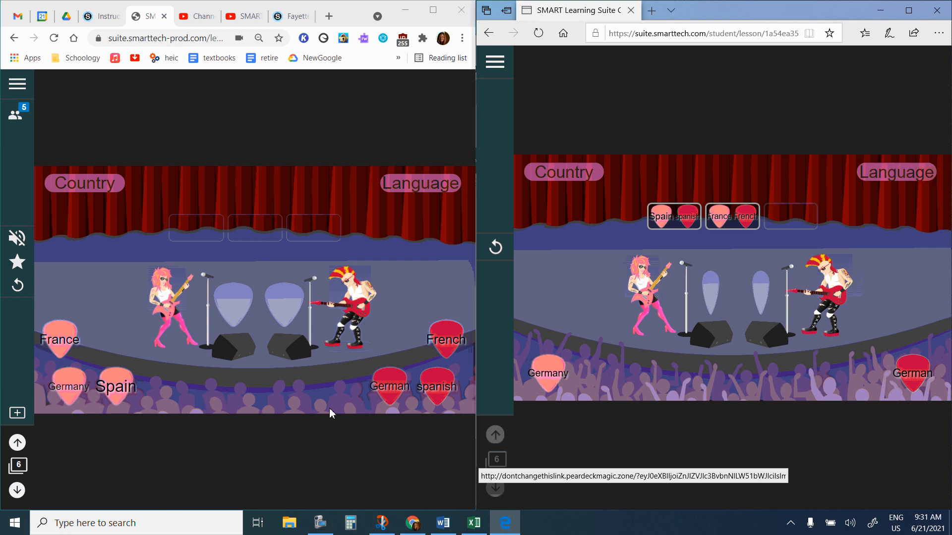
On music page 7, add a half note, a half rest, two quarter rests and an eighth rest to the first staff.
click(18, 498)
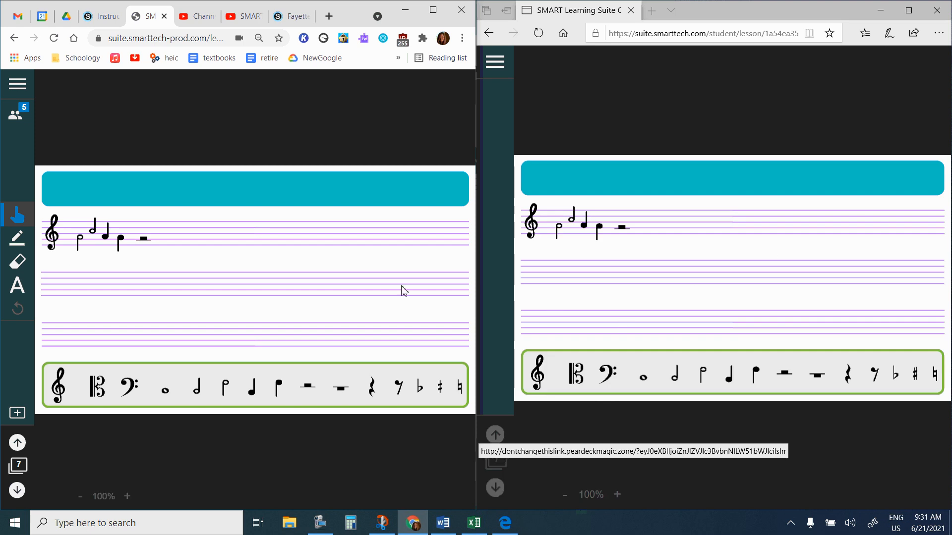
click(756, 377)
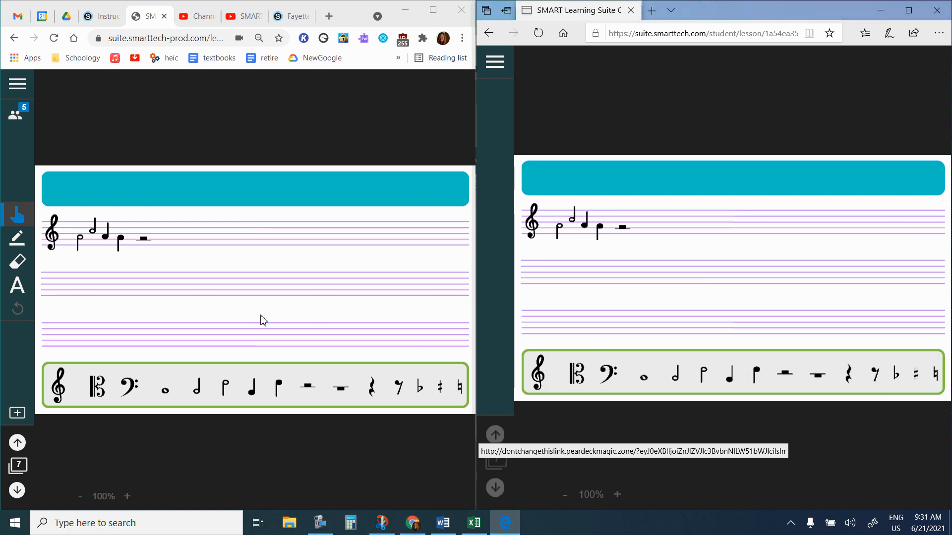
drag(226, 387, 223, 237)
drag(306, 387, 243, 234)
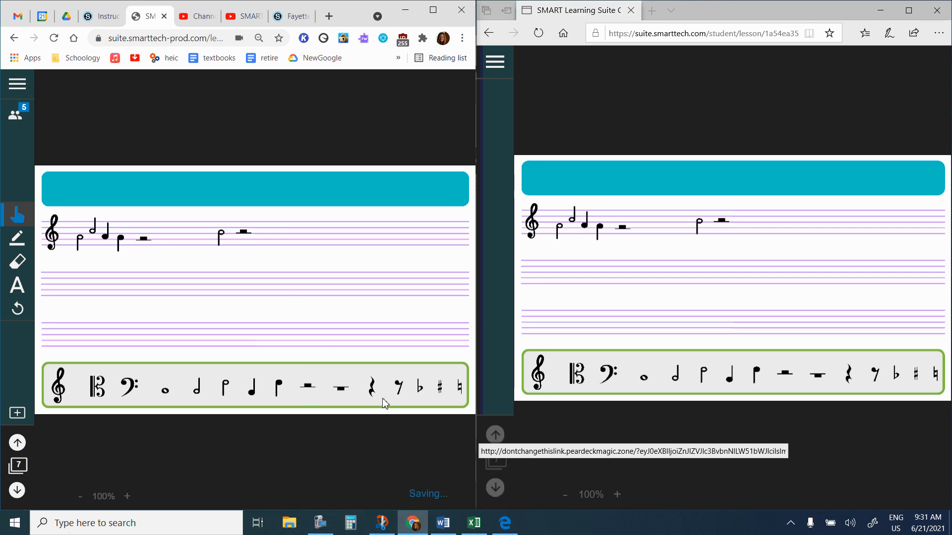
drag(371, 385, 268, 236)
drag(374, 394, 281, 233)
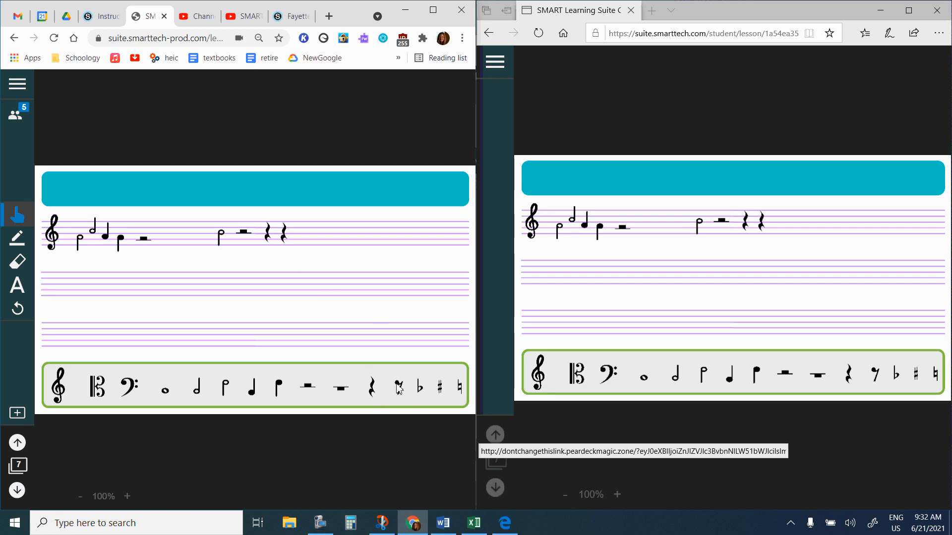
drag(398, 386, 306, 236)
Advance to page 8 and add the text "asfhaslfjkasdlfjk" in the story map's Main Characters box.
click(22, 496)
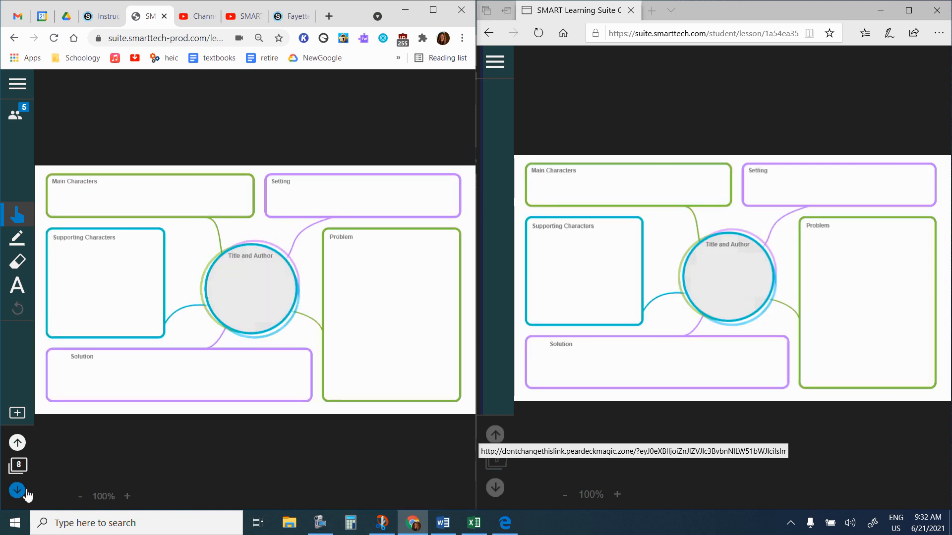
click(711, 300)
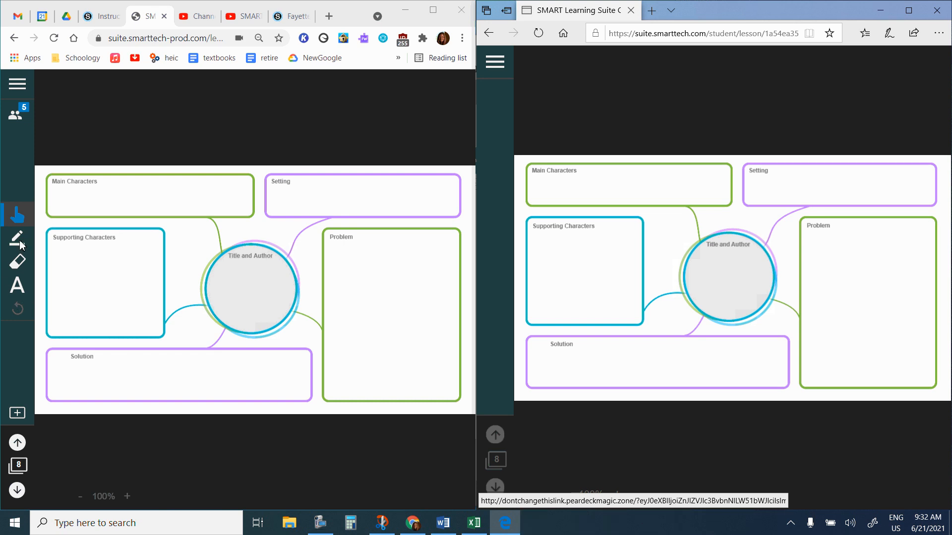
click(17, 286)
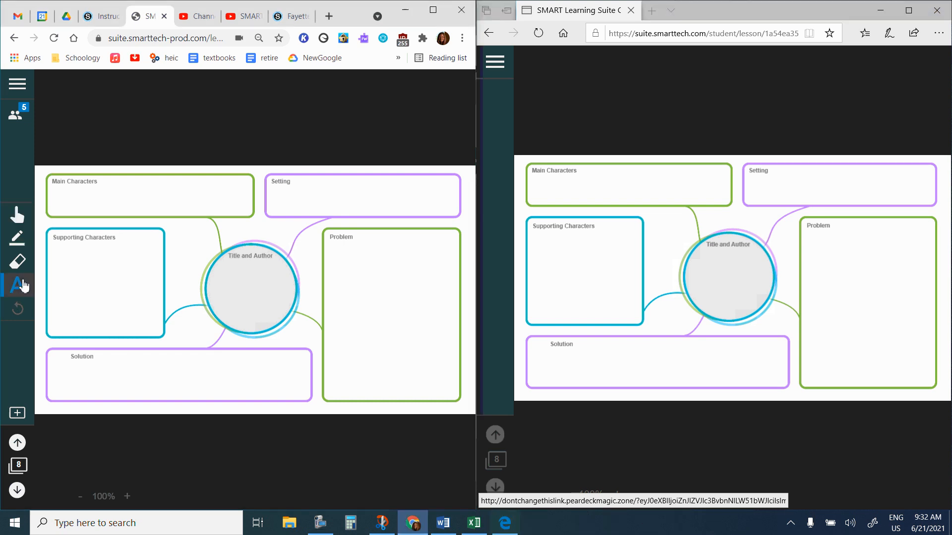
click(60, 194)
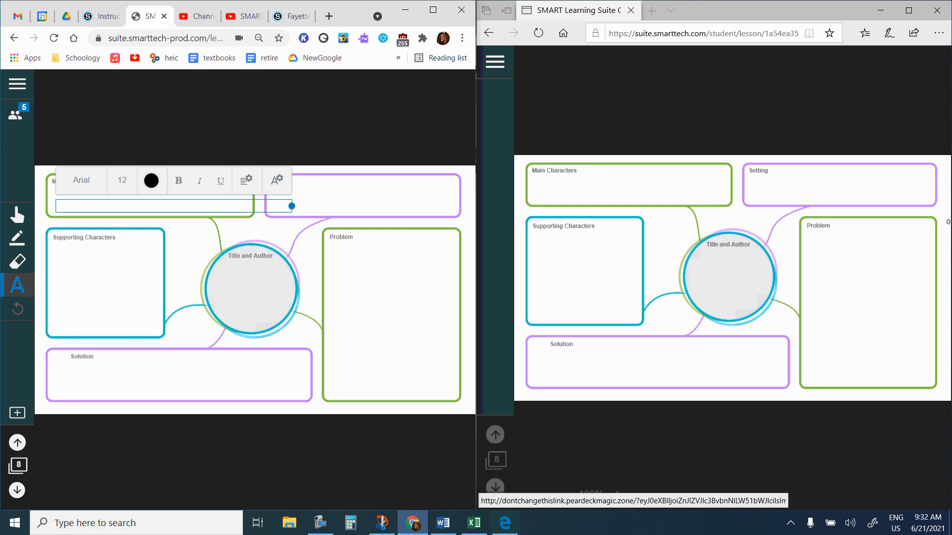
text(asfhaslfjkasdlfjk)
click(24, 247)
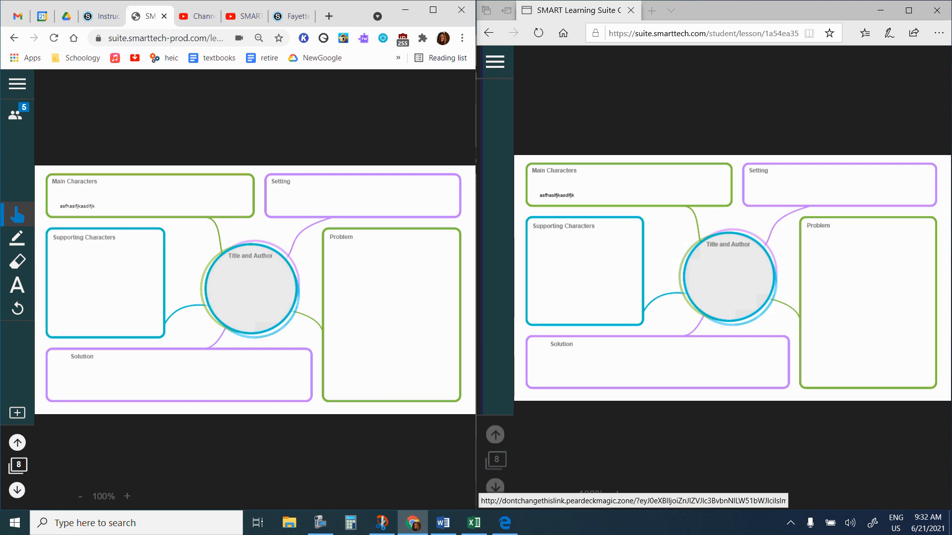
Handwrite "Hi - this is me" in thin black pen in the Problem box of the story map.
click(17, 238)
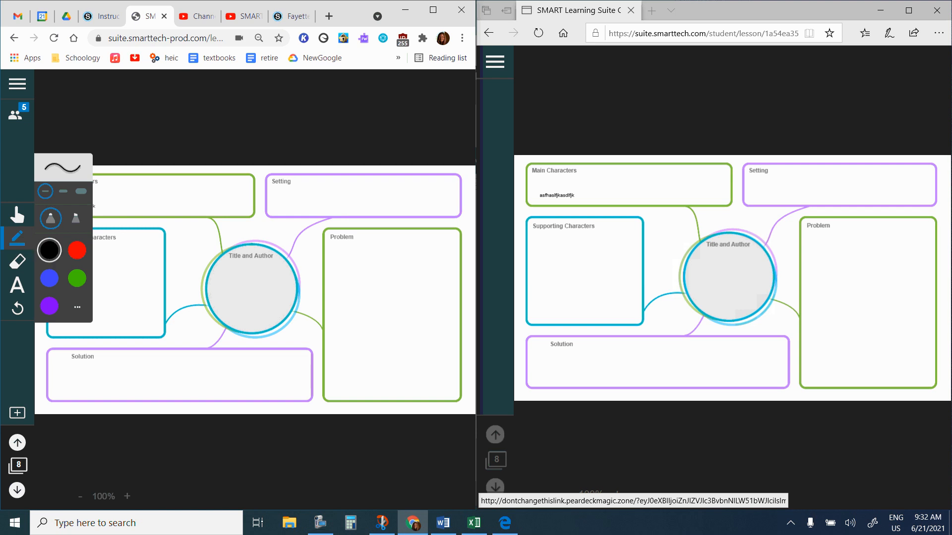
drag(352, 256, 353, 299)
drag(366, 257, 370, 288)
click(377, 257)
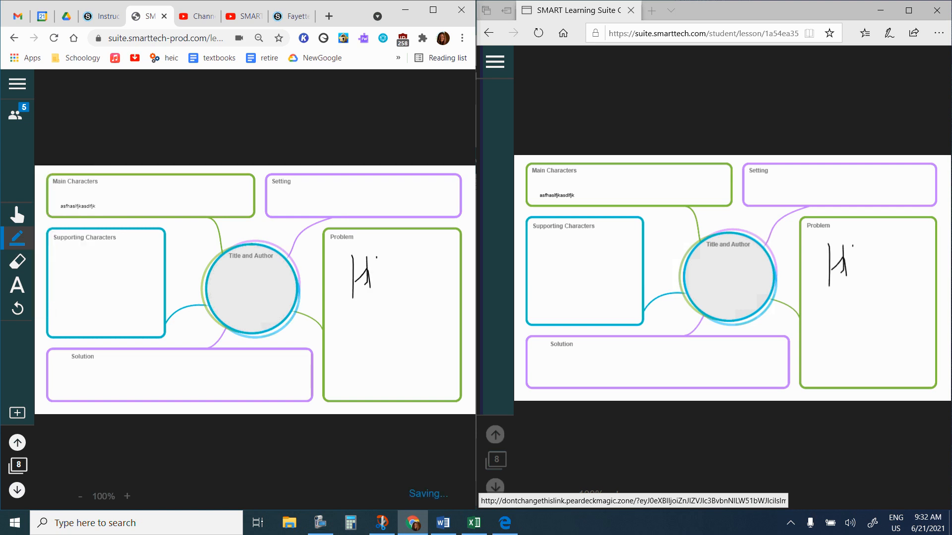
drag(413, 244, 406, 273)
mouse_move(403, 259)
mouse_down()
mouse_move(422, 252)
mouse_move(432, 266)
mouse_move(458, 241)
mouse_move(445, 271)
mouse_up()
mouse_move(391, 303)
mouse_down()
mouse_move(389, 323)
mouse_move(463, 287)
mouse_up()
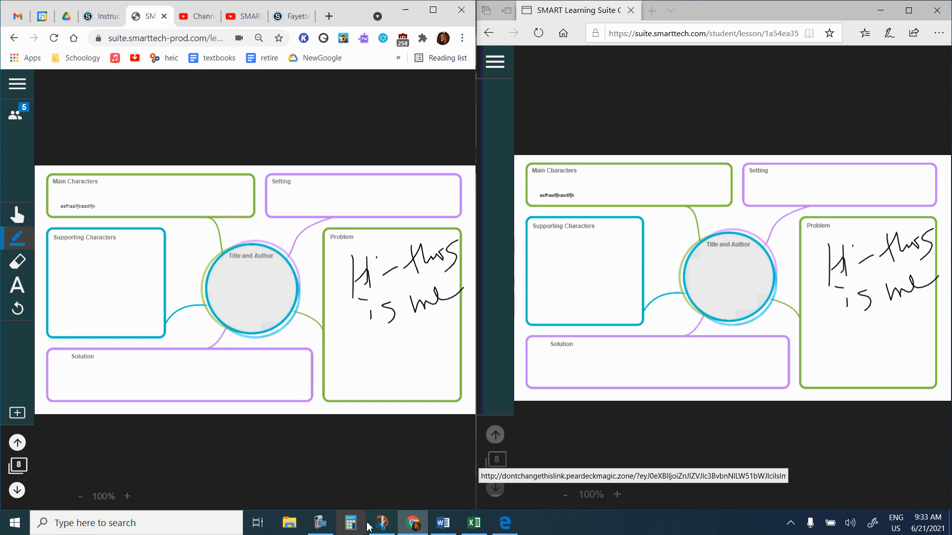
Look at the Locate a Spanish-Speaking Country map on page 9 and return to the story map on page 8.
click(16, 490)
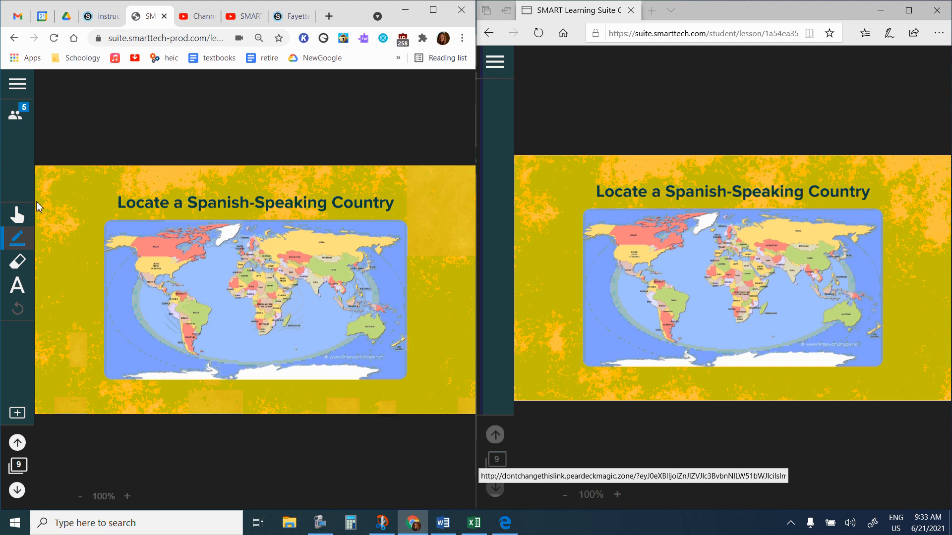
click(17, 444)
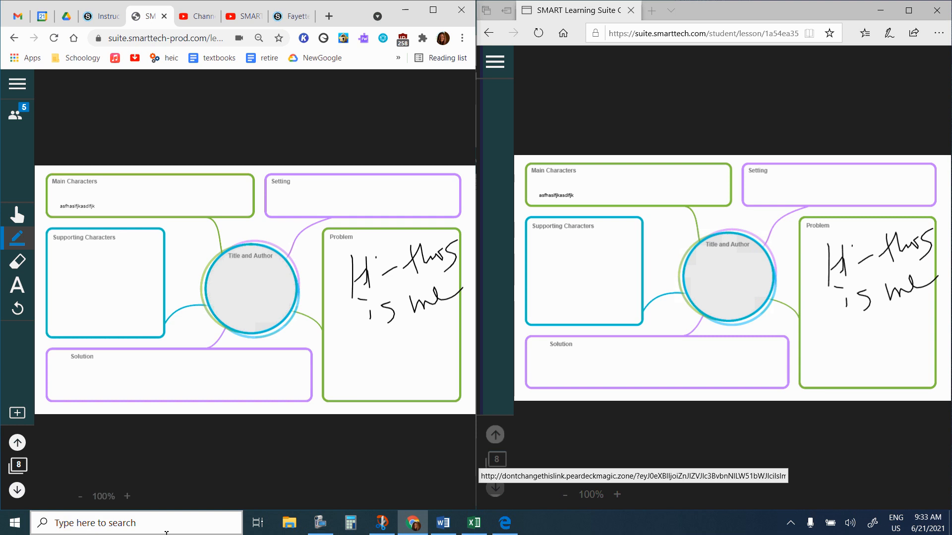
click(320, 523)
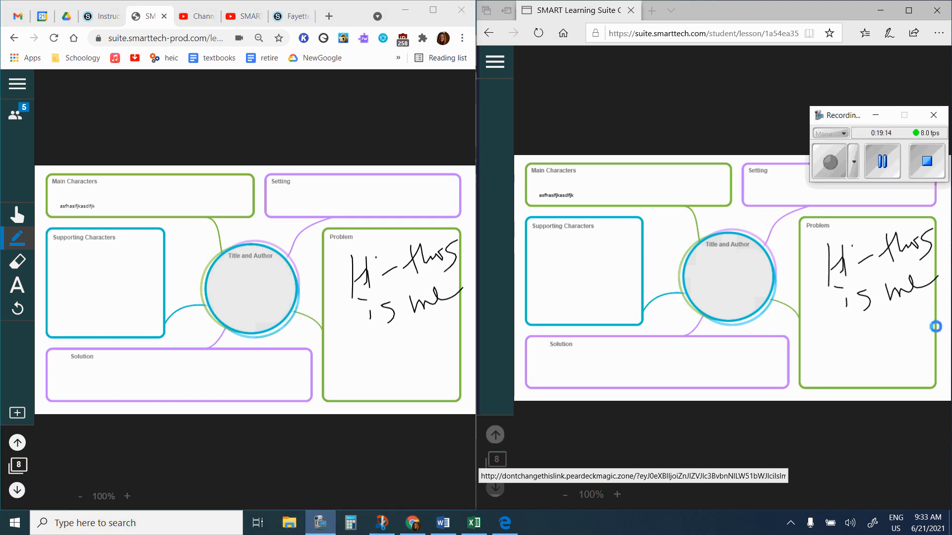